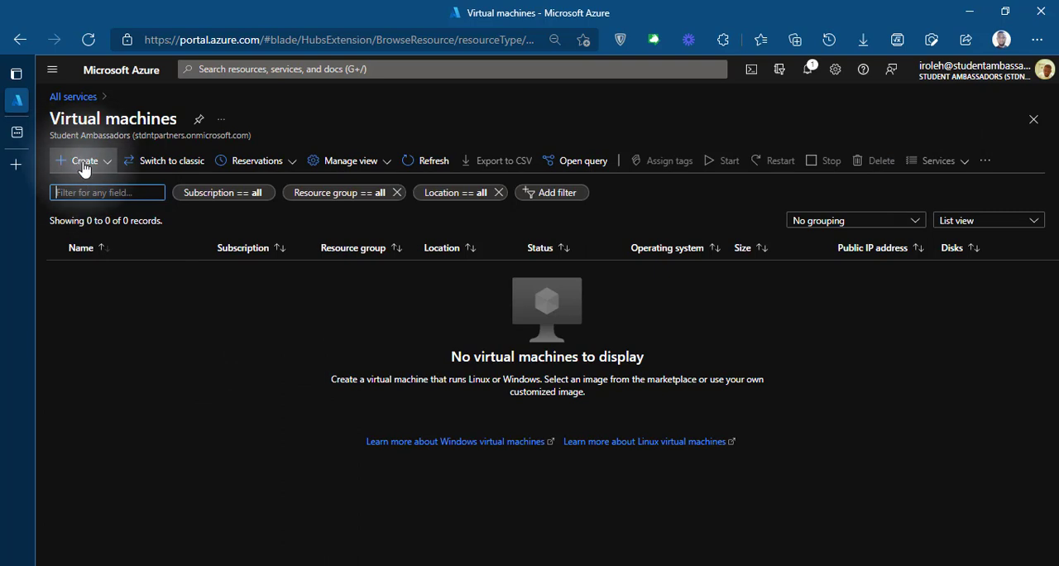
Step: Start creating a new virtual machine and set its subscription to Azure for Students
left_click(91, 164)
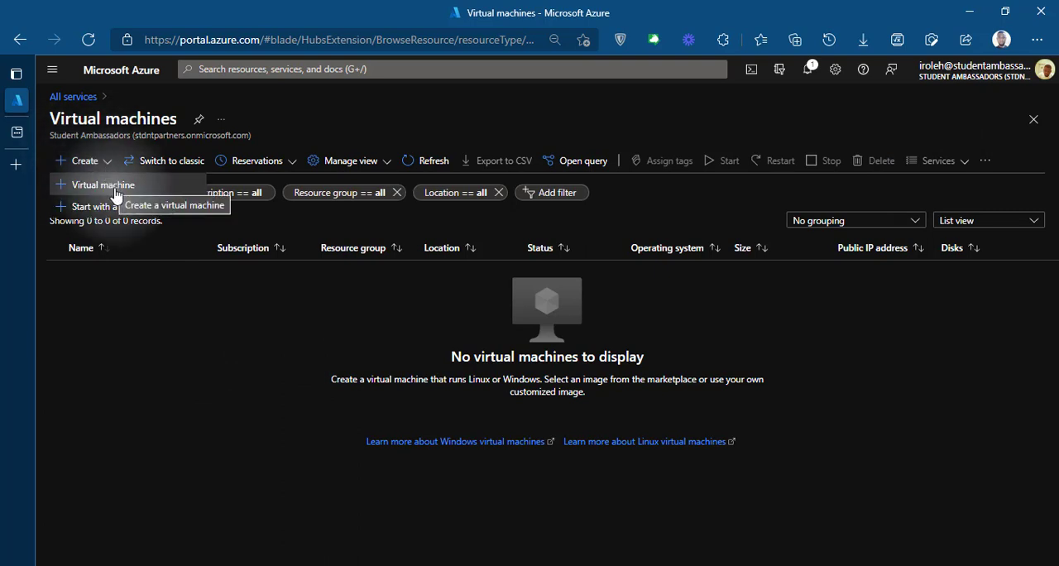
left_click(122, 191)
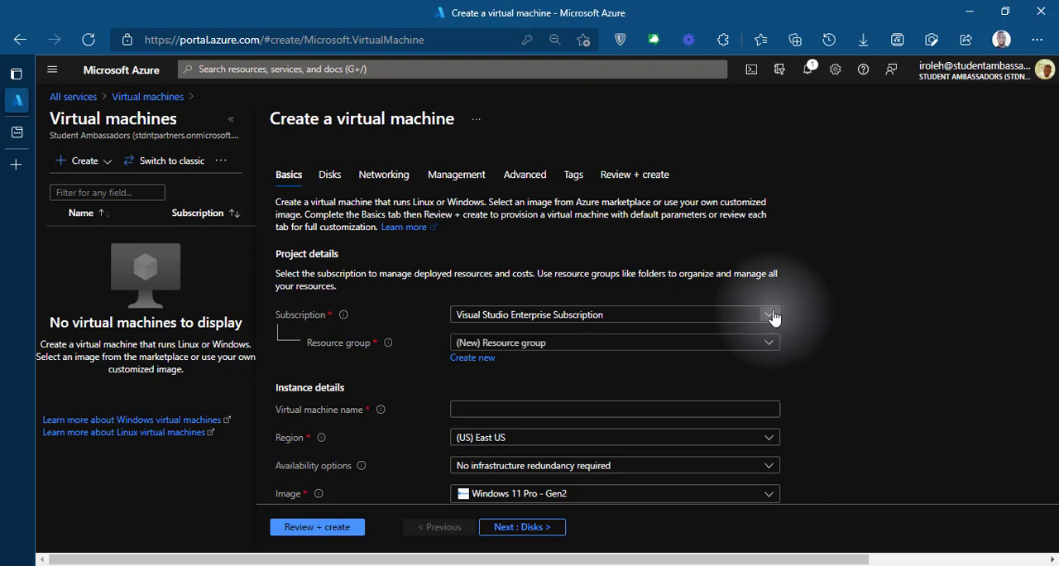
left_click(770, 315)
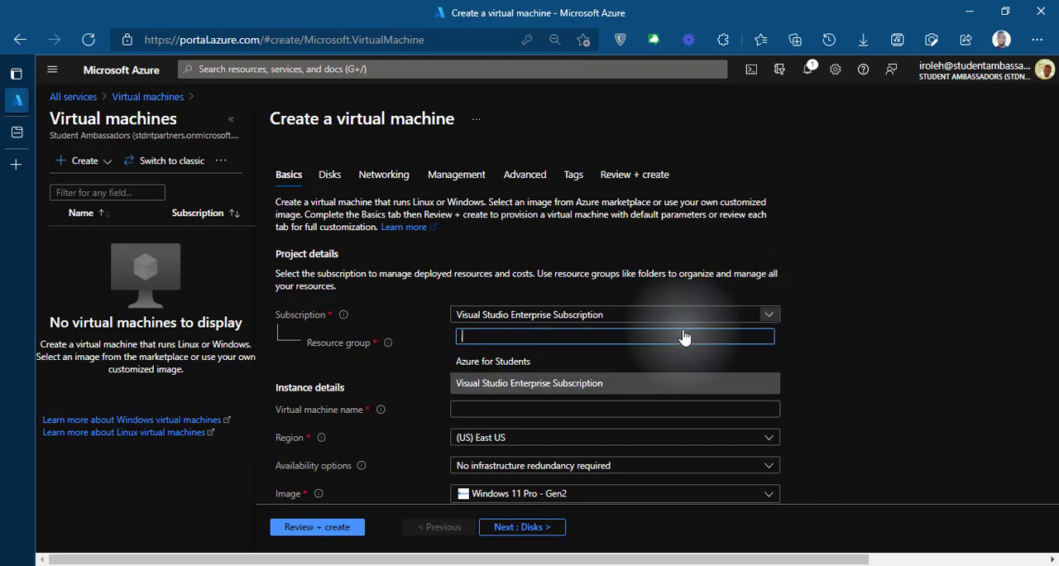
left_click(577, 364)
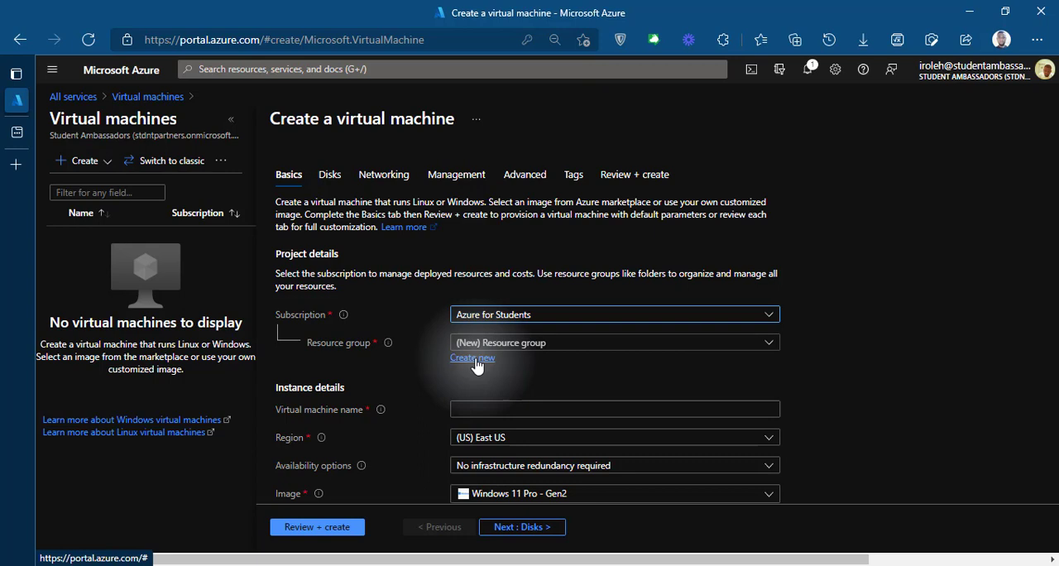
Step: Create a new resource group named ismart for the virtual machine
left_click(477, 365)
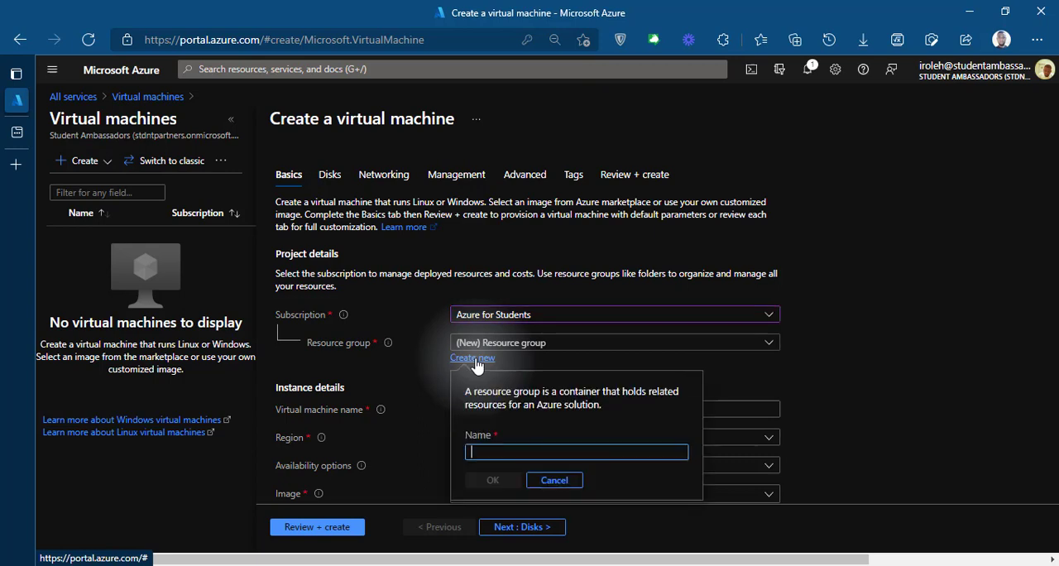
left_click(525, 451)
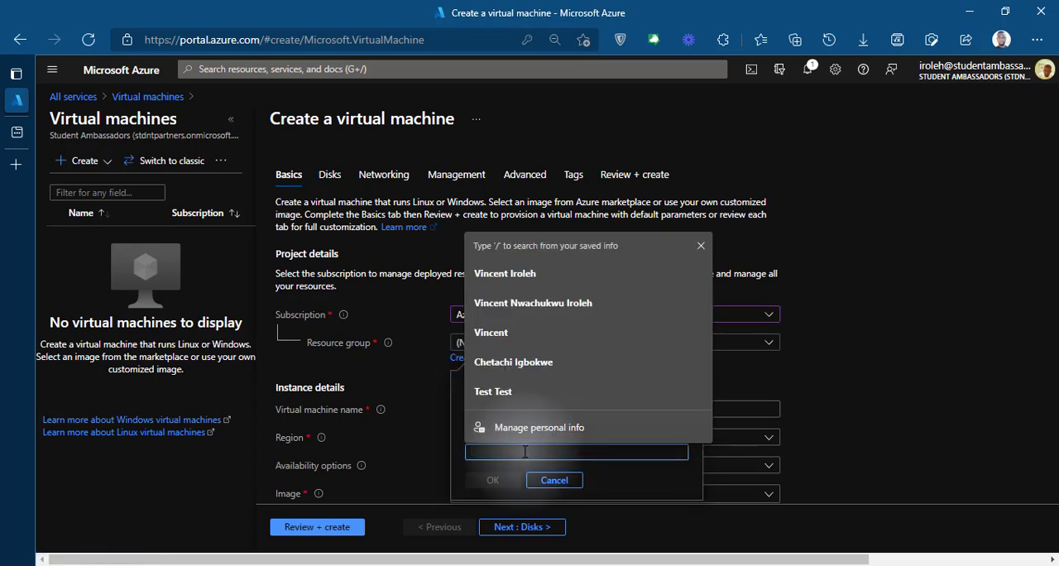
type("irmart")
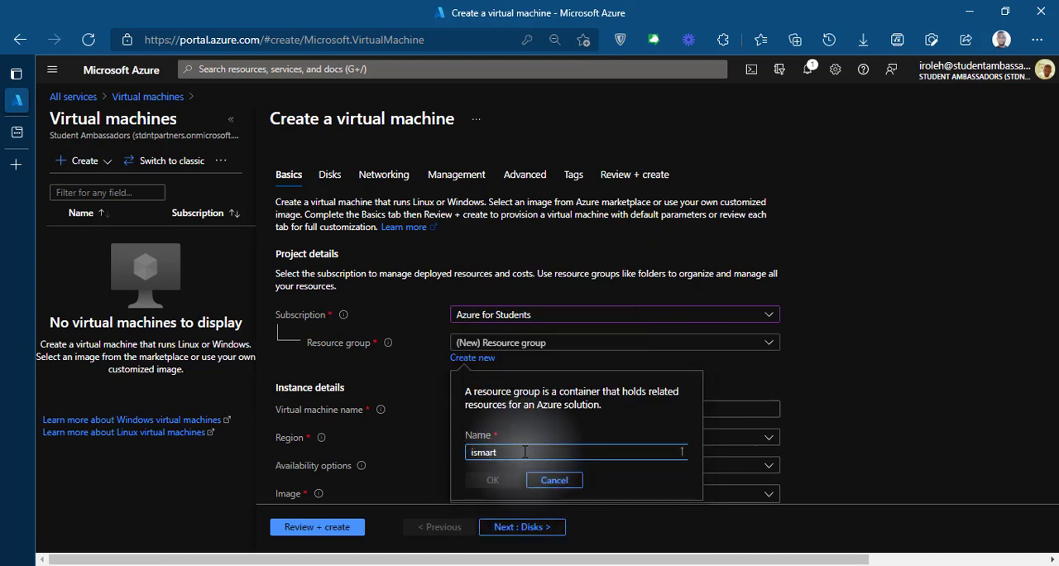
left_click(511, 480)
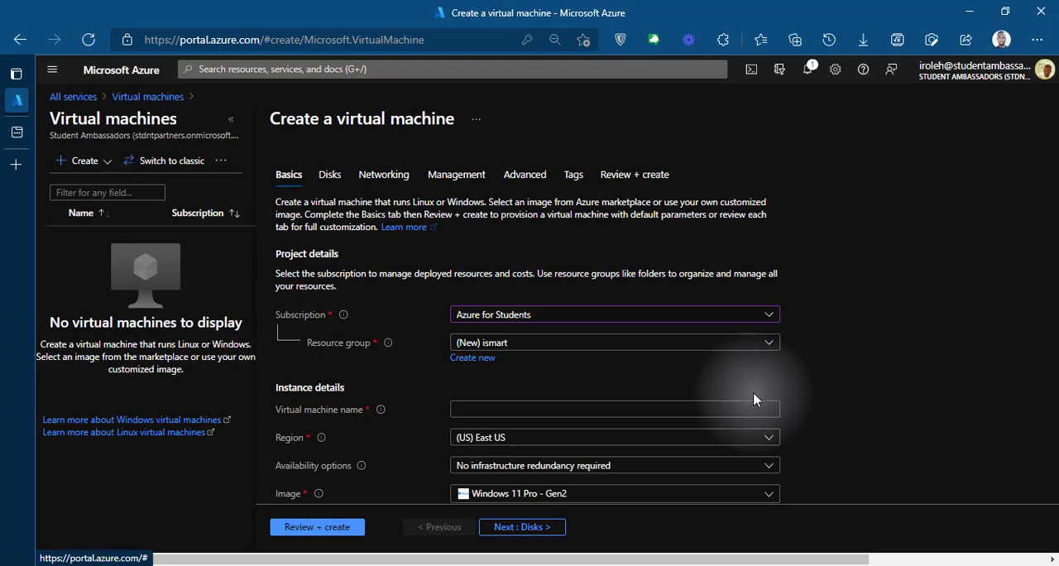
Step: Name the virtual machine ismart in the instance details
left_click(706, 411)
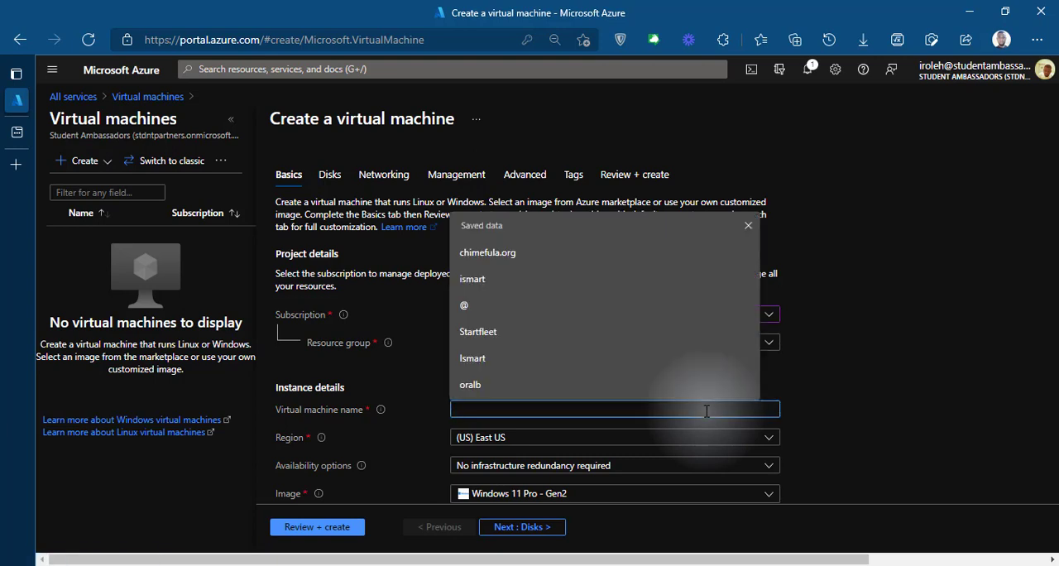
type("ismart")
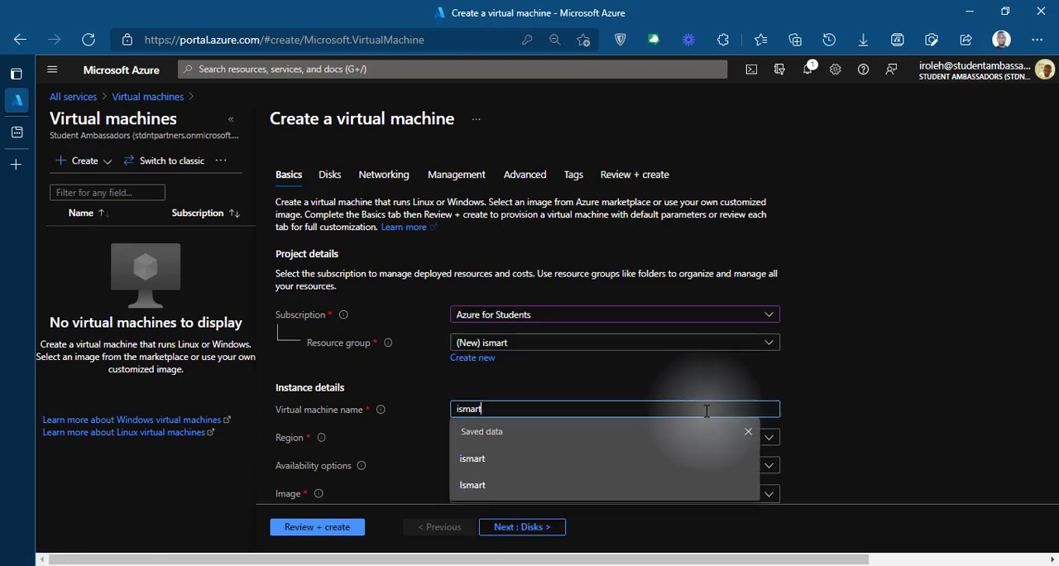
left_click(883, 409)
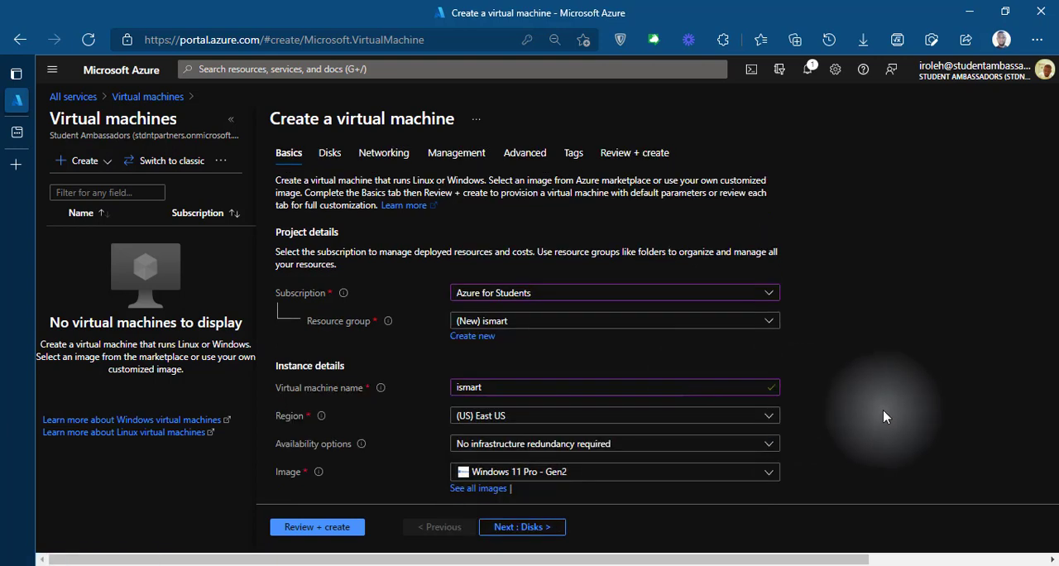
Step: Open the full list of virtual machine images and search the Marketplace for windows
scroll(883, 409, "down", 2)
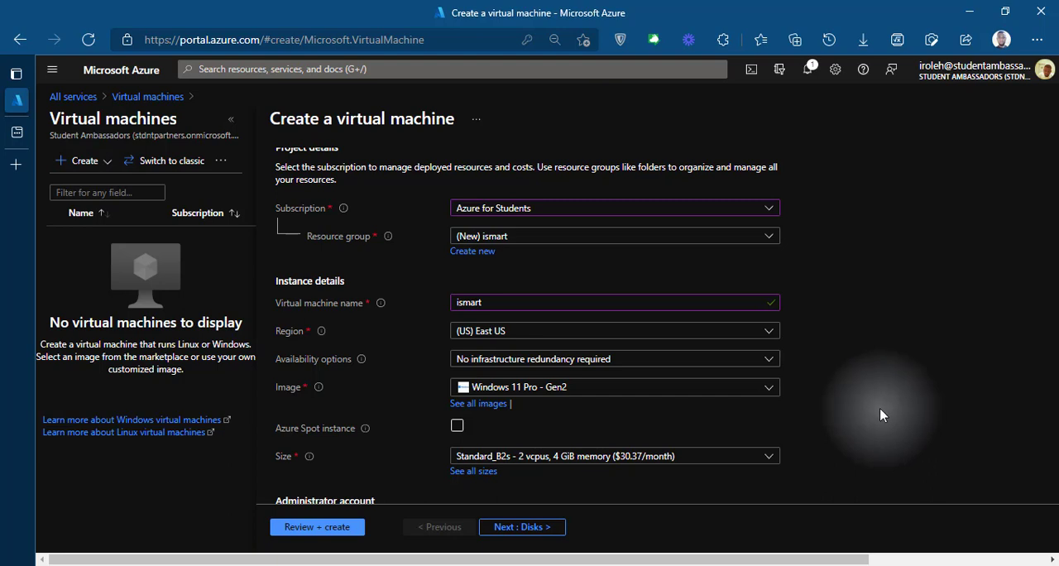
left_click(490, 405)
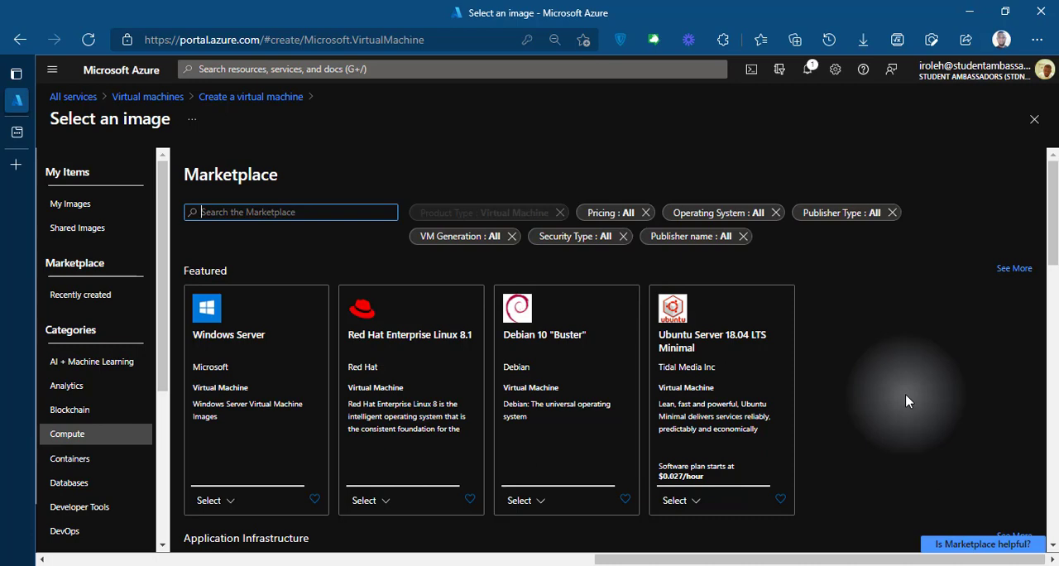
scroll(904, 401, "down", 4)
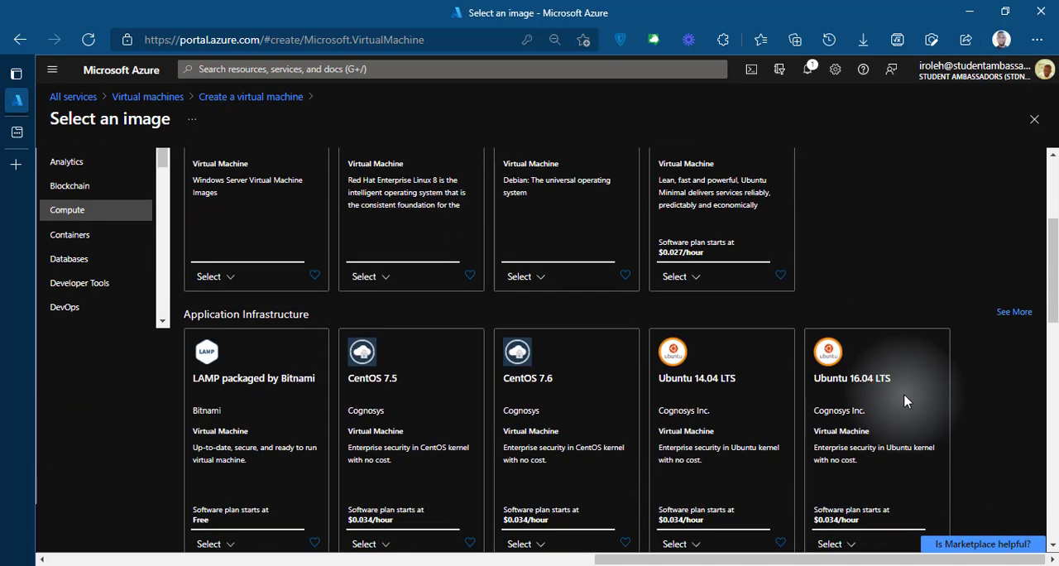
scroll(905, 401, "down", 4)
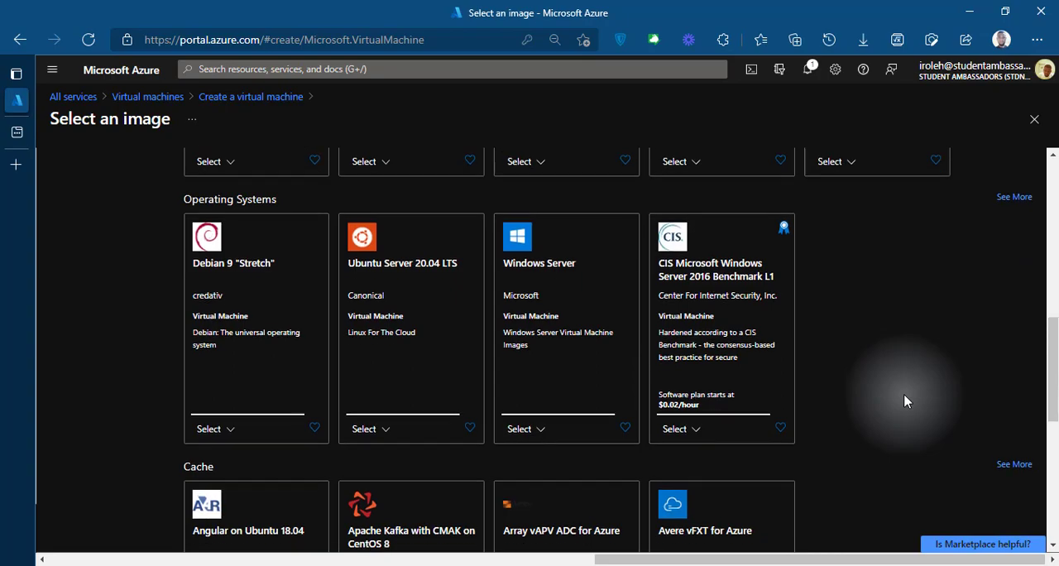
scroll(903, 400, "down", 3)
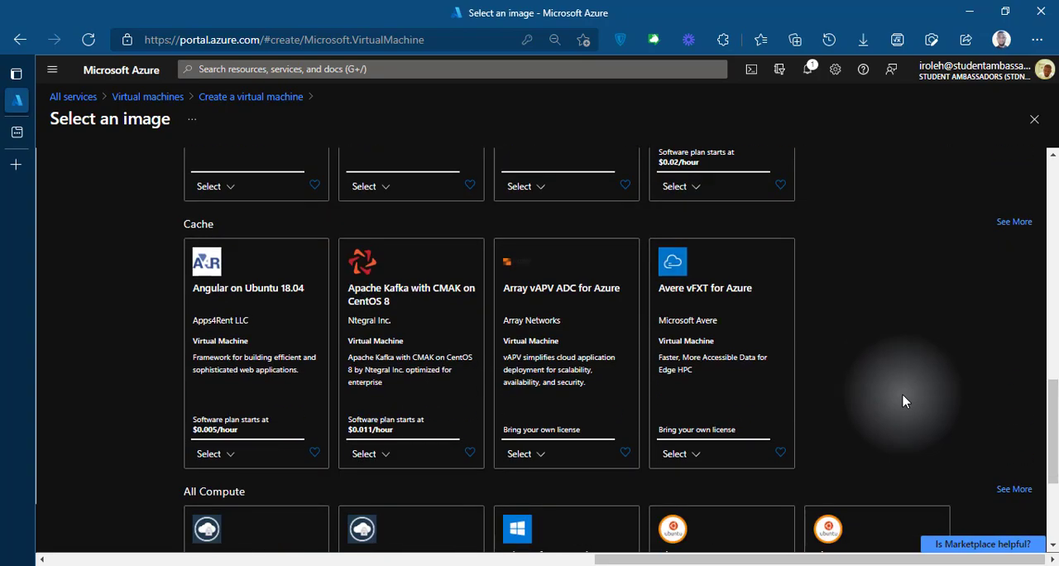
scroll(903, 401, "down", 3)
scroll(903, 401, "up", 8)
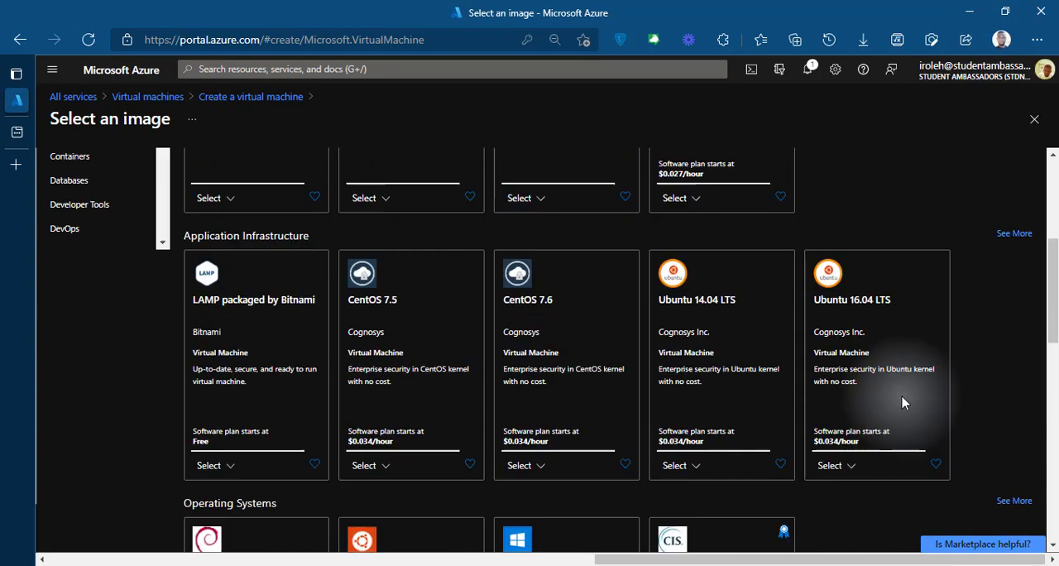
scroll(904, 401, "up", 4)
left_click(229, 211)
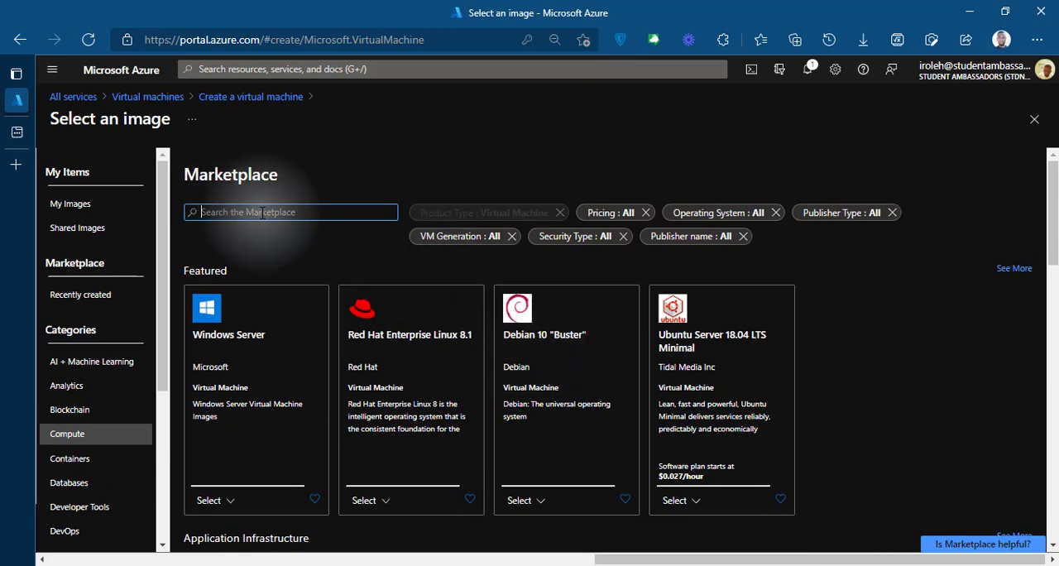
type("windows")
key("Return")
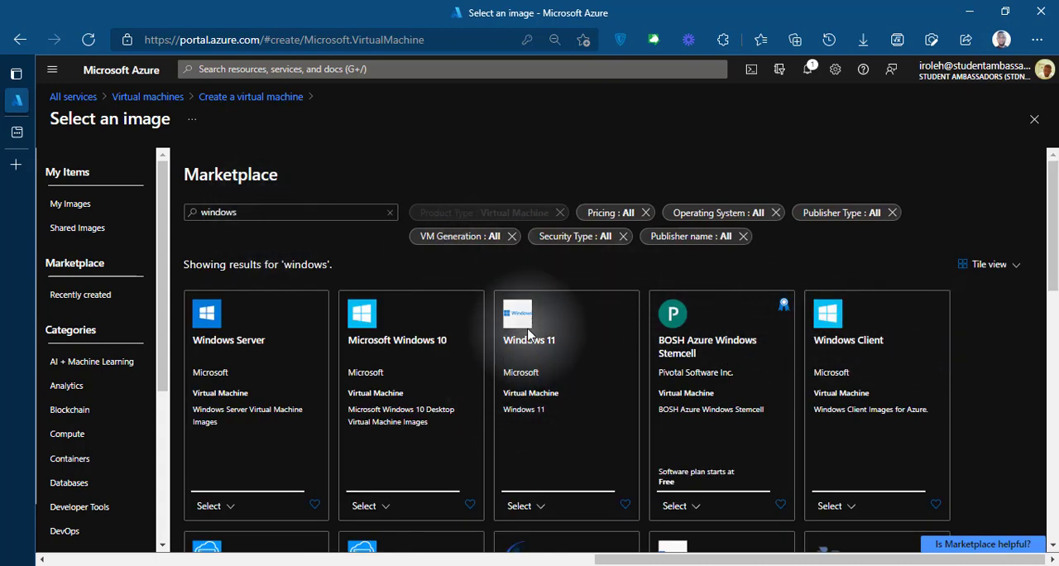
Step: Choose Windows 11 Pro - Gen2 from the Windows 11 offering as the virtual machine's image
scroll(551, 397, "down", 1)
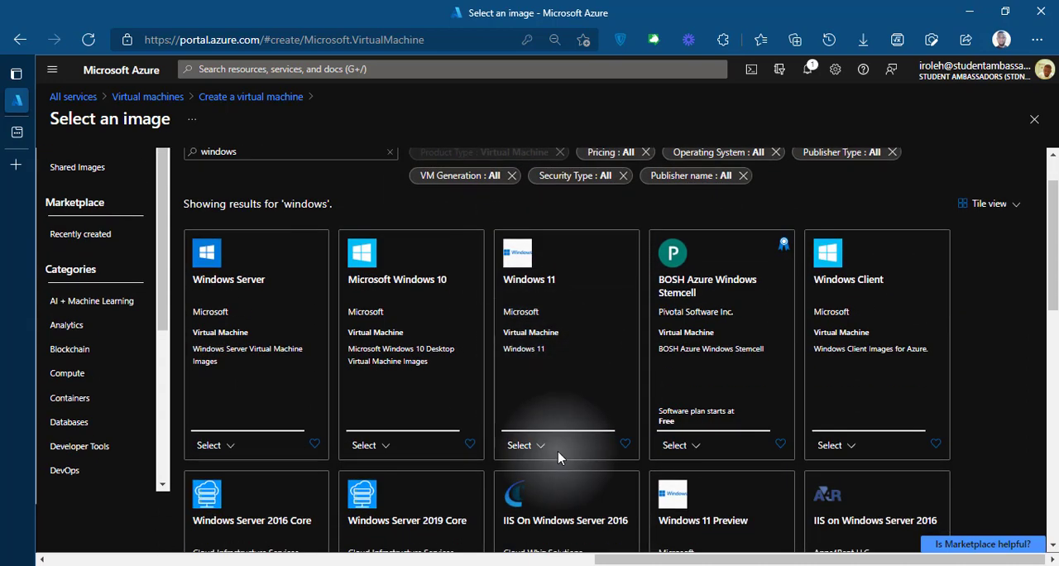
left_click(542, 446)
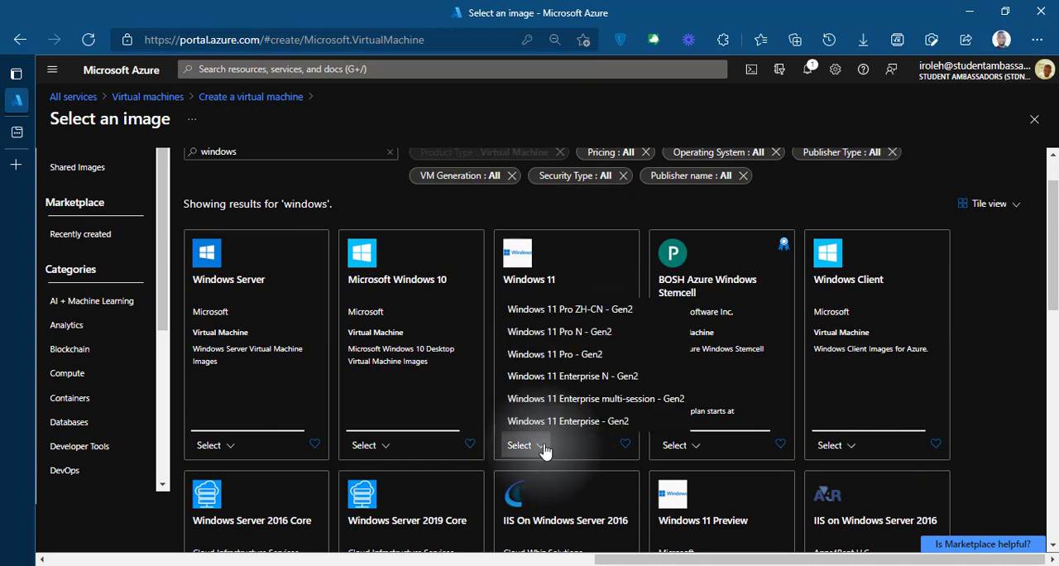
left_click(634, 354)
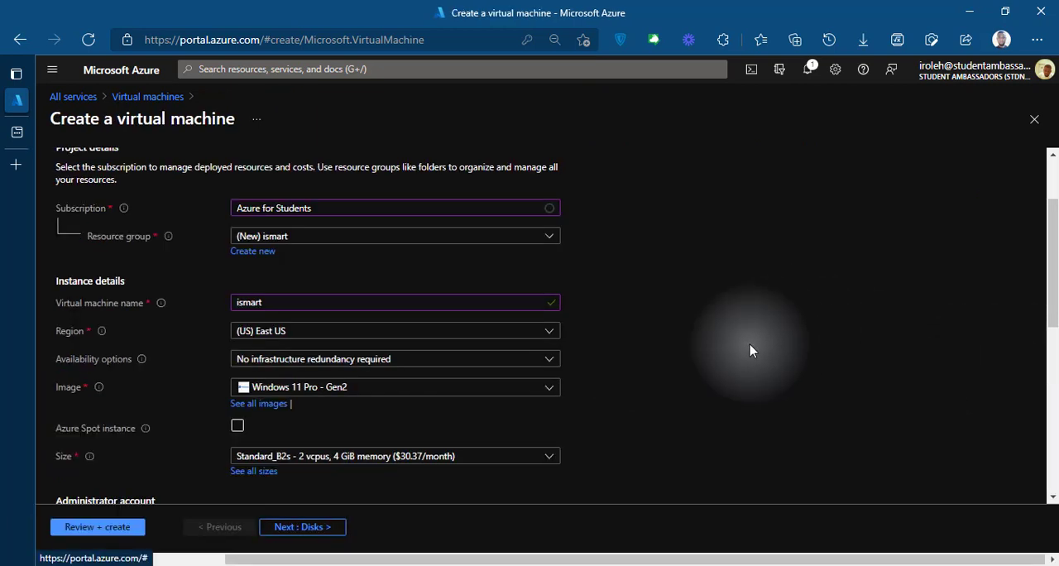
Step: Open the full list of VM sizes and select the general purpose size B2s
scroll(749, 349, "down", 2)
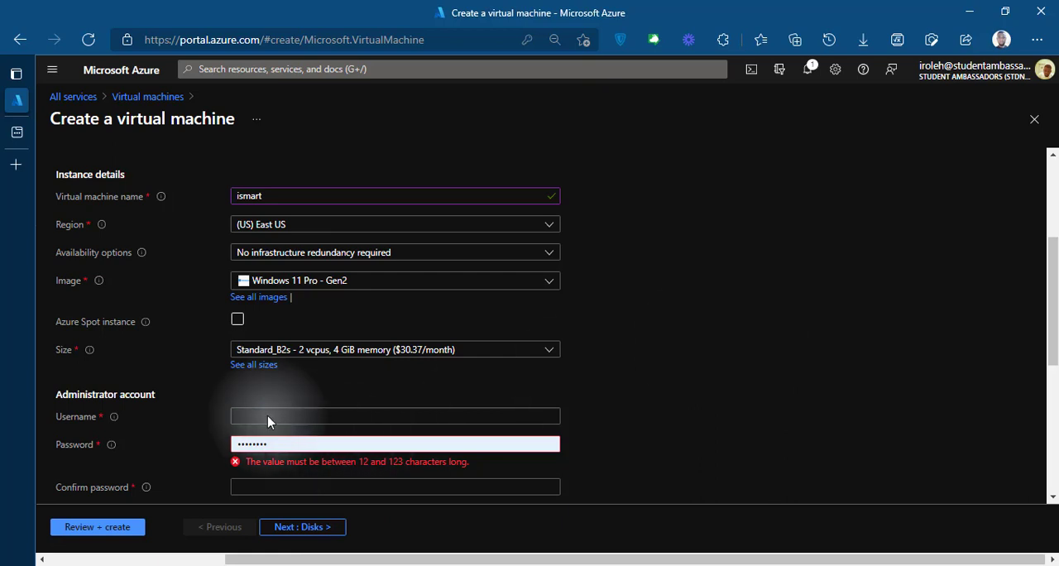
left_click(261, 373)
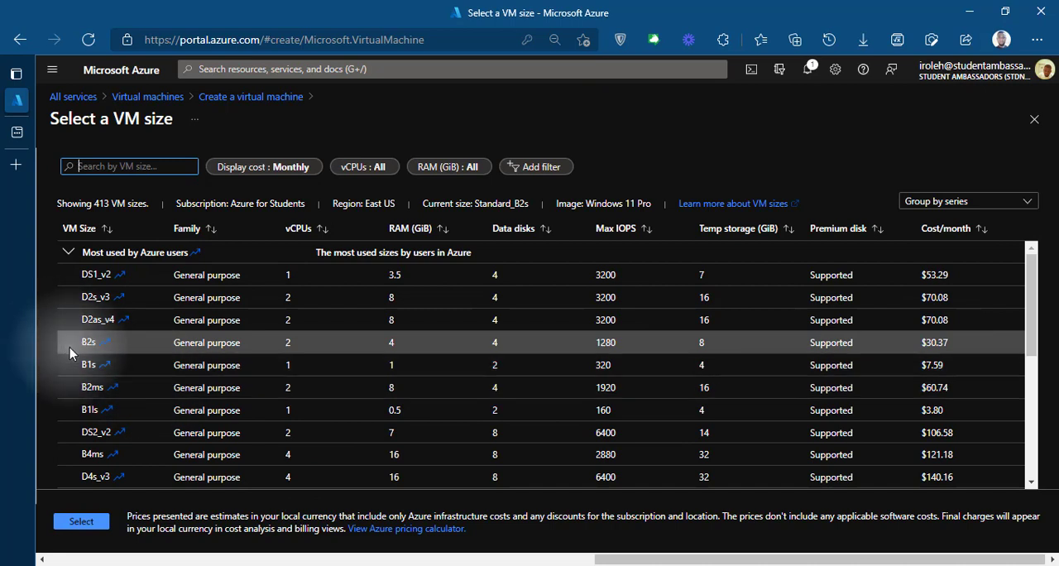
left_click(220, 347)
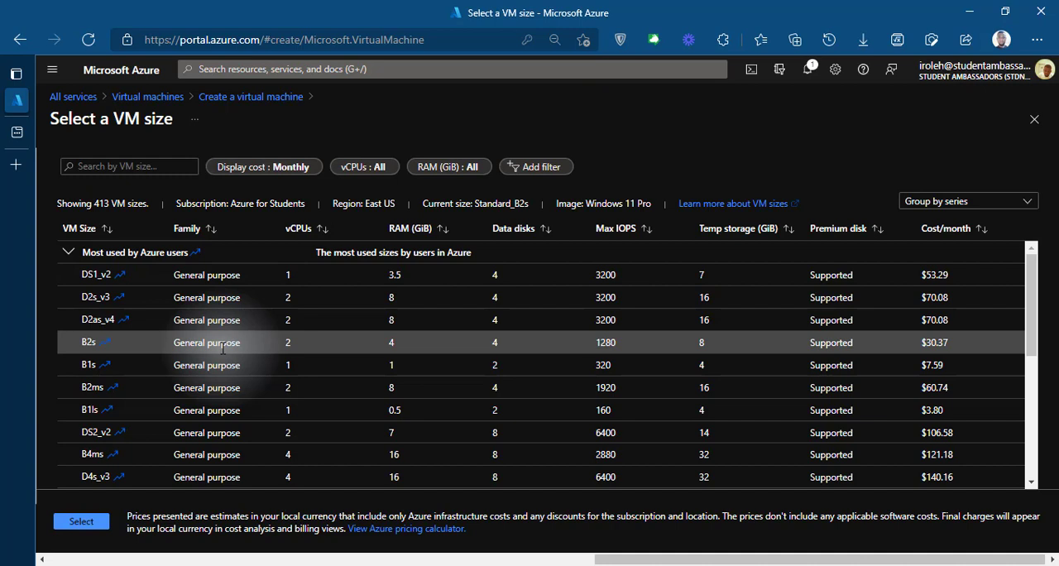
left_click(83, 522)
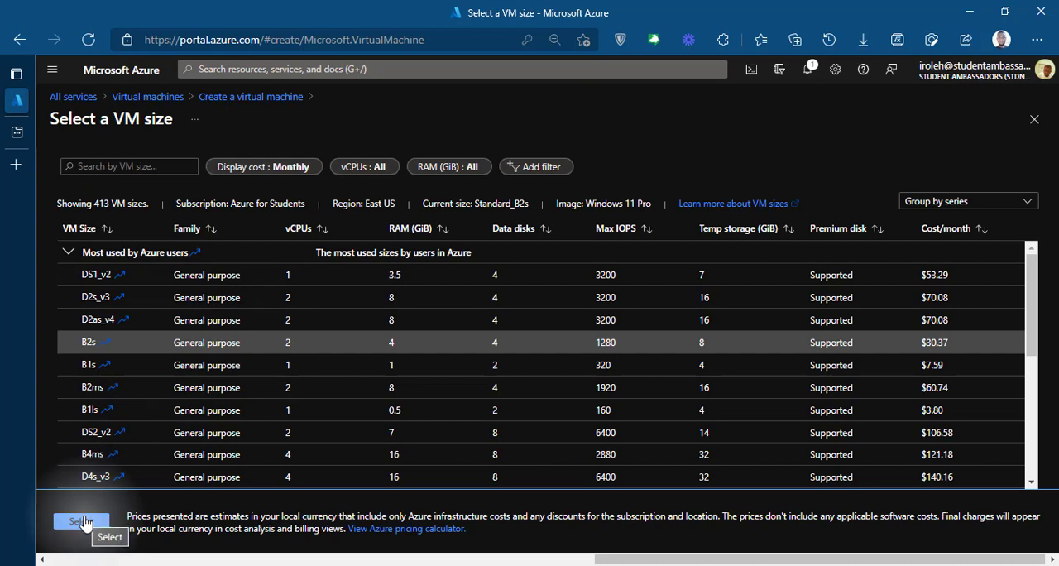
left_click(82, 521)
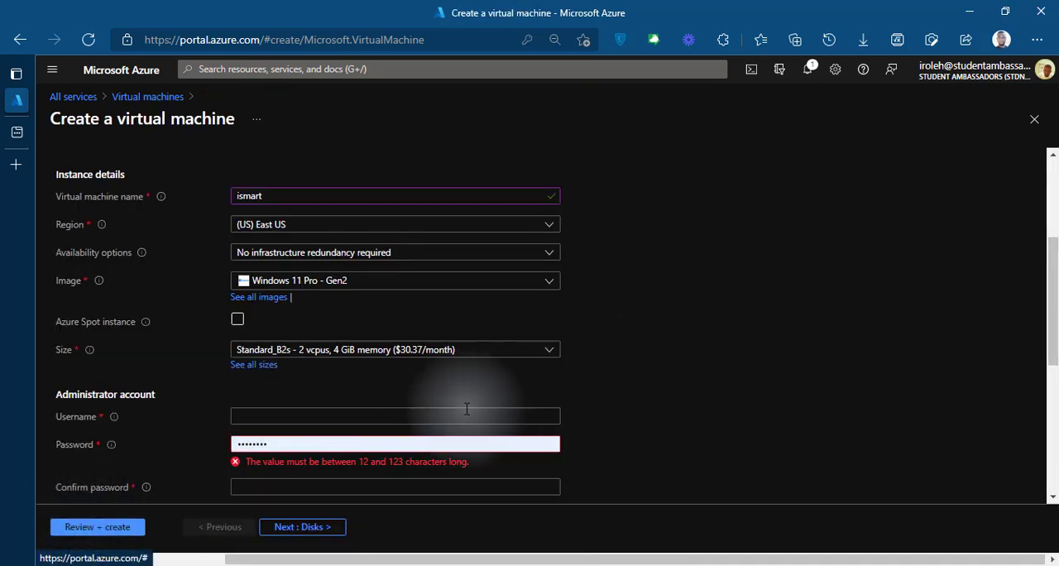
Step: Set the administrator account's username to azureuser
left_click(440, 412)
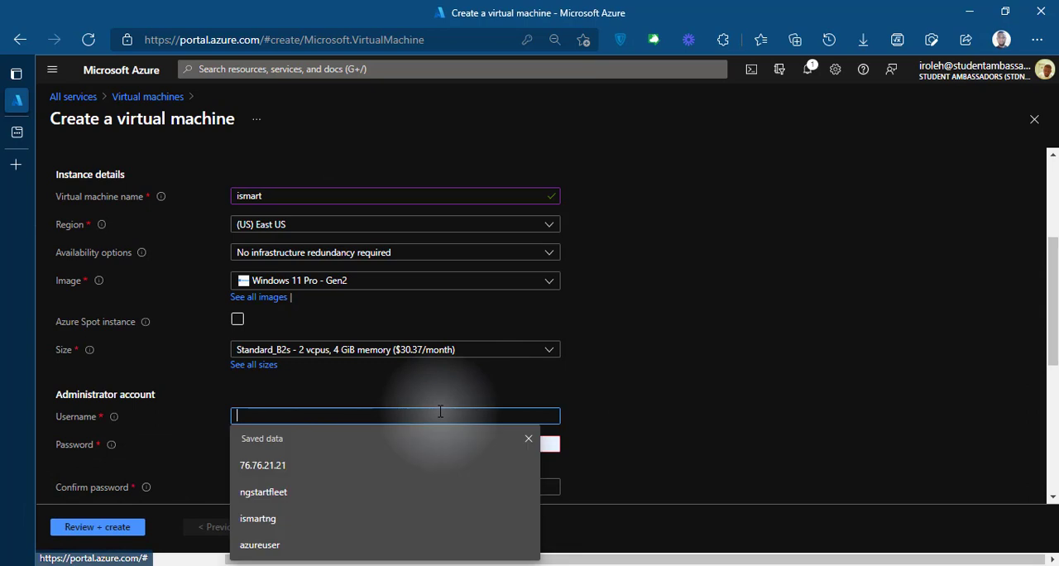
left_click(140, 392)
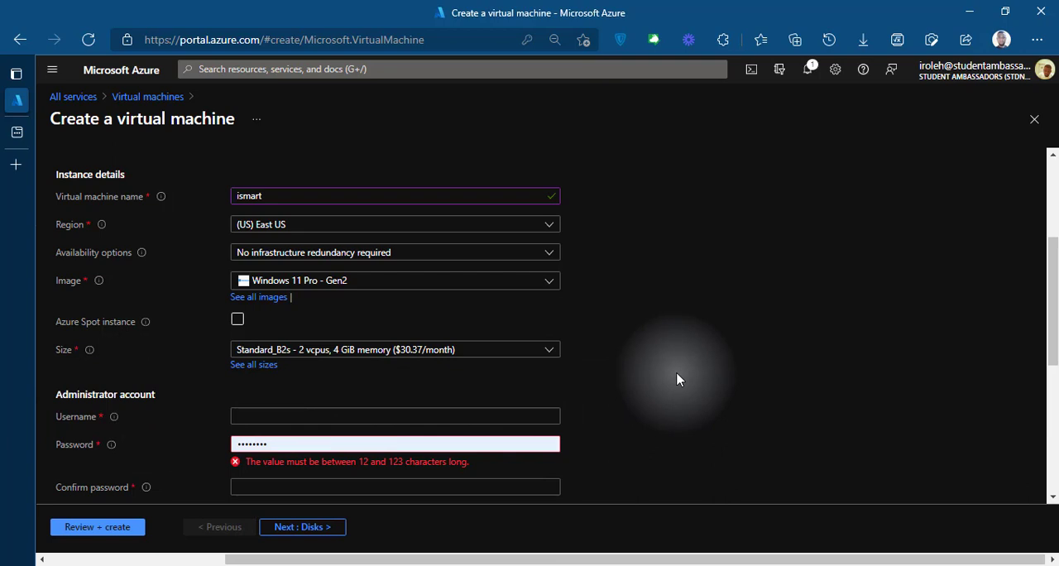
scroll(690, 381, "down", 1)
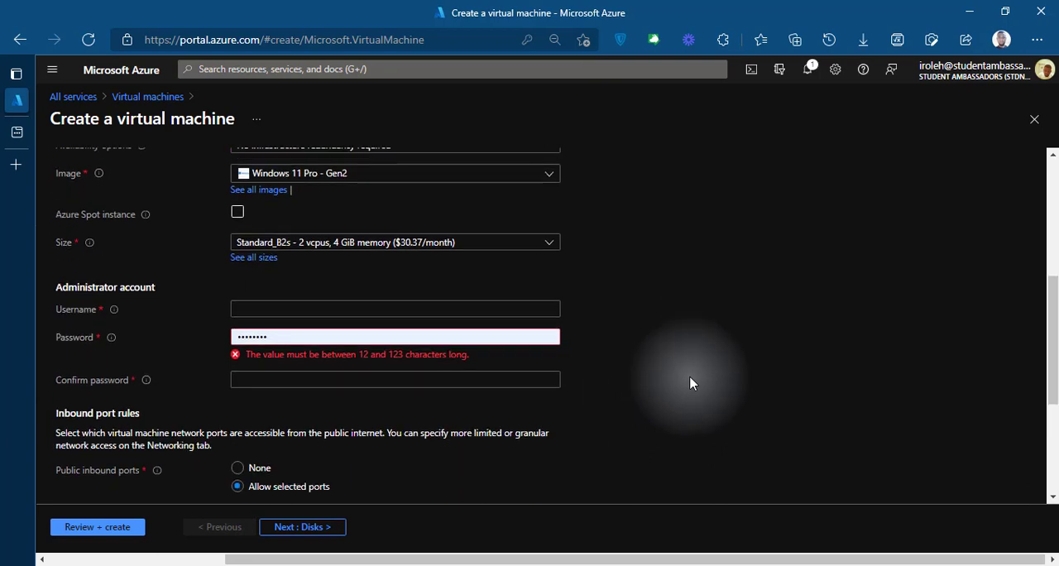
left_click(382, 308)
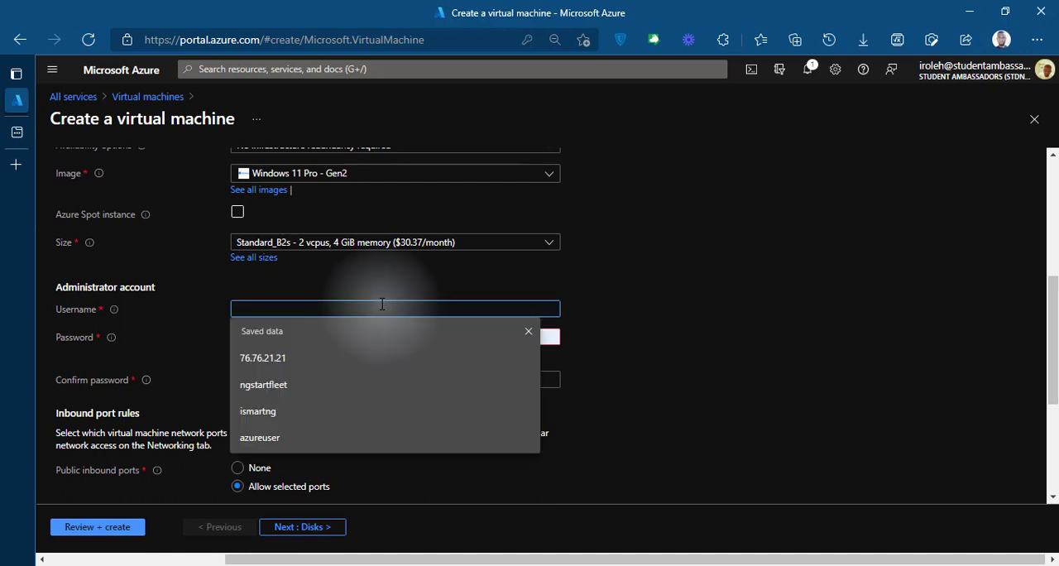
type("azureuser")
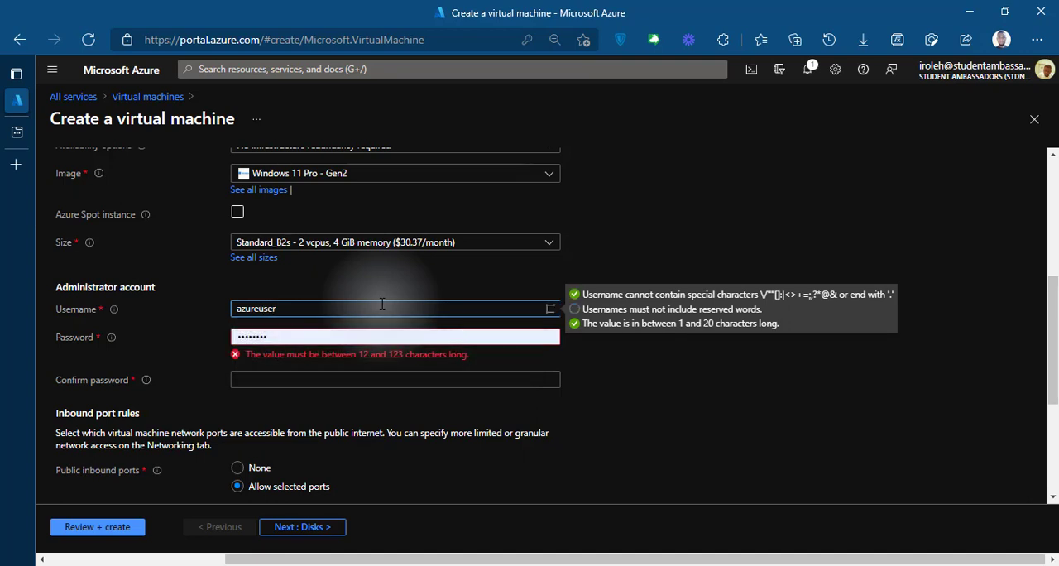
key("Tab")
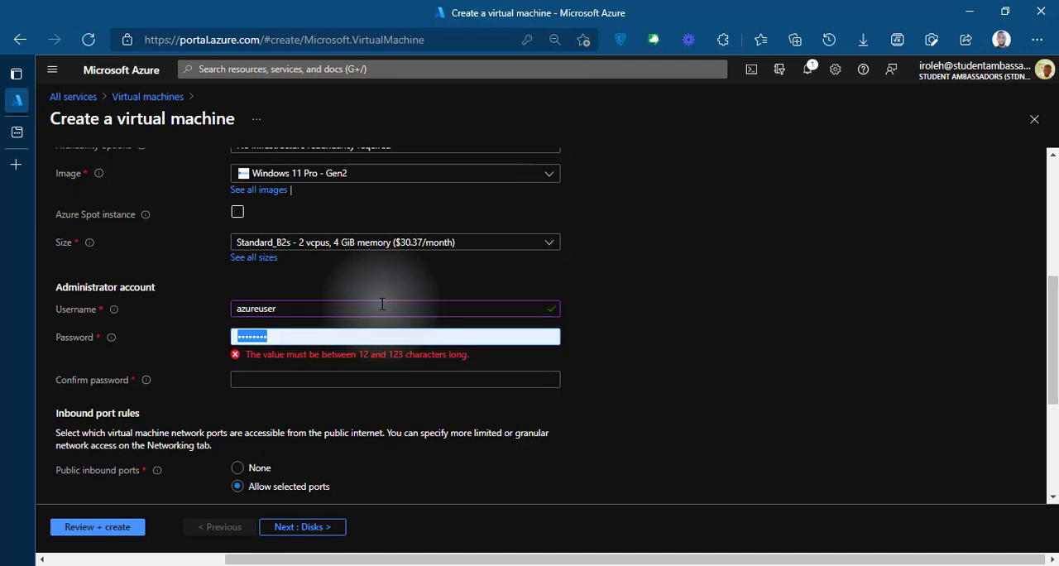
Step: Replace the prefilled administrator account password with a new one in the Password field
type("P•••••••")
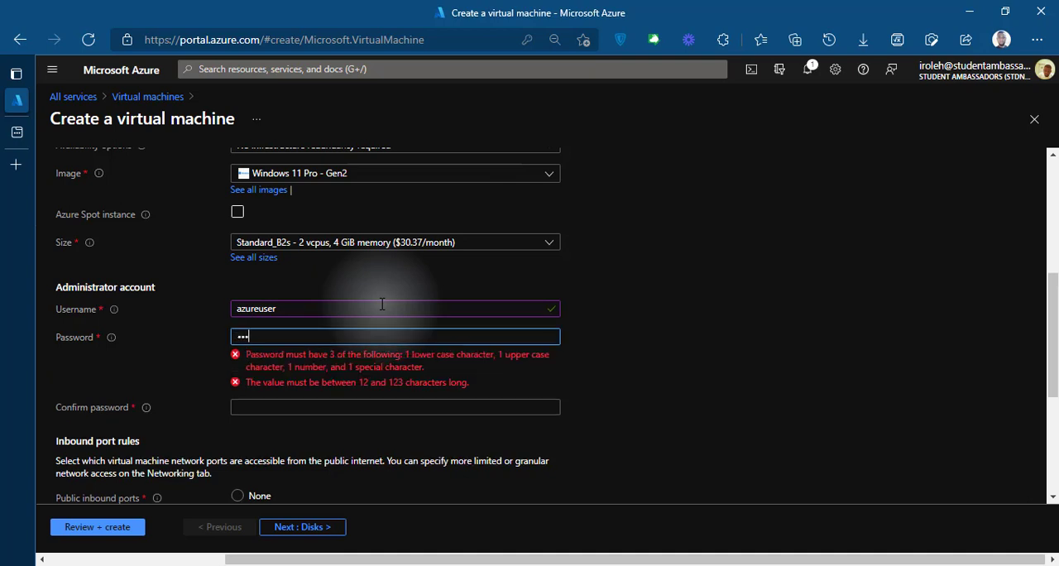
type("•••••")
key("Tab")
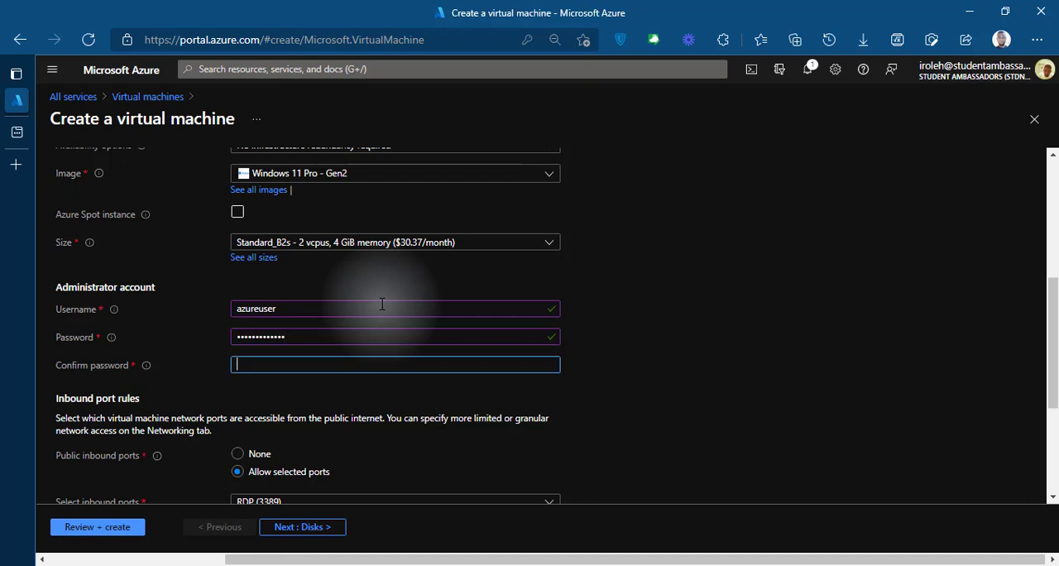
Step: Repeat the administrator account's password in the Confirm password field
type("•••••••")
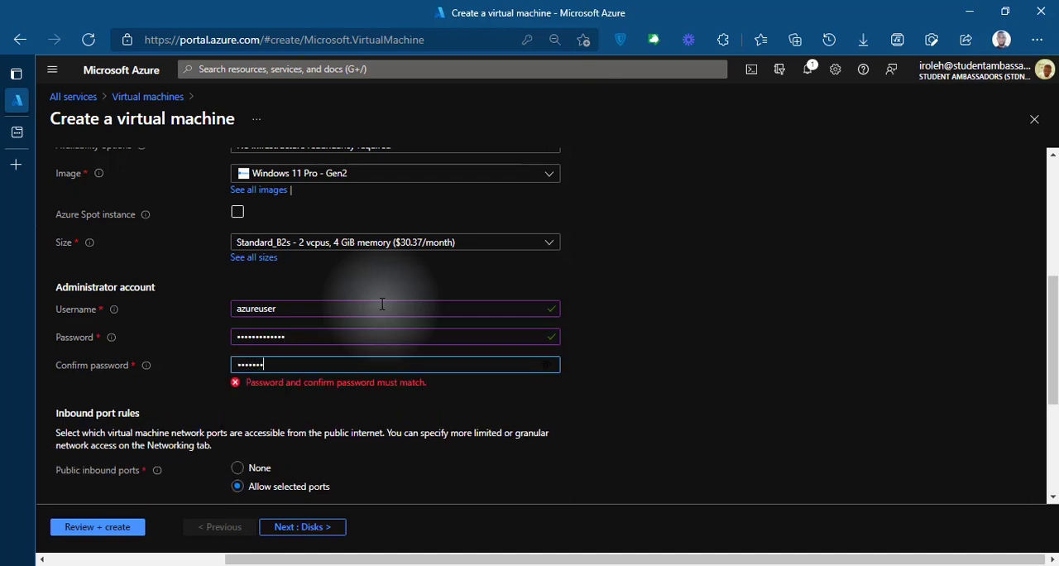
type("••••••")
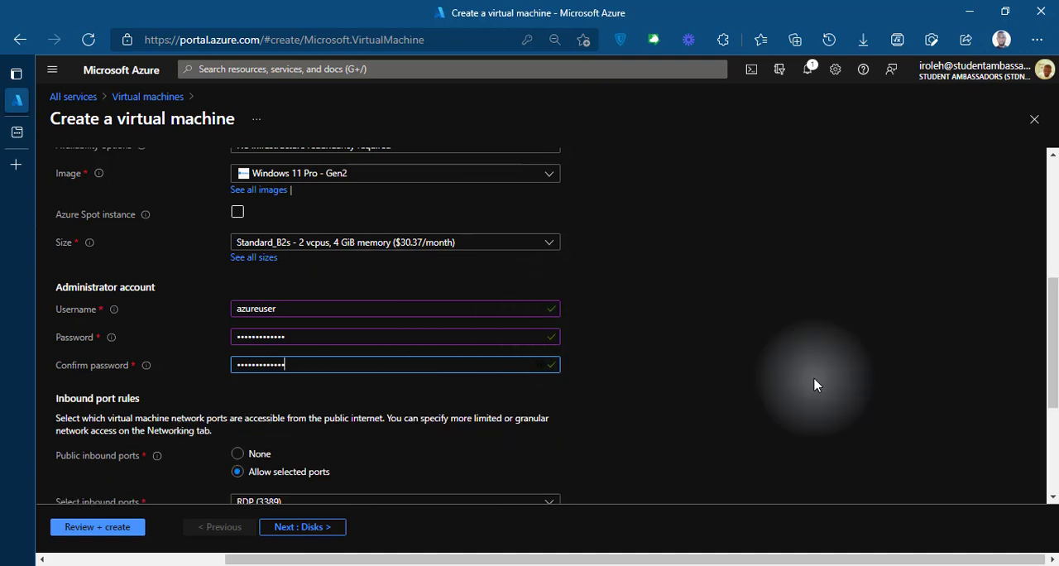
Step: Try to submit the virtual machine configuration for review and validation
scroll(815, 385, "down", 3)
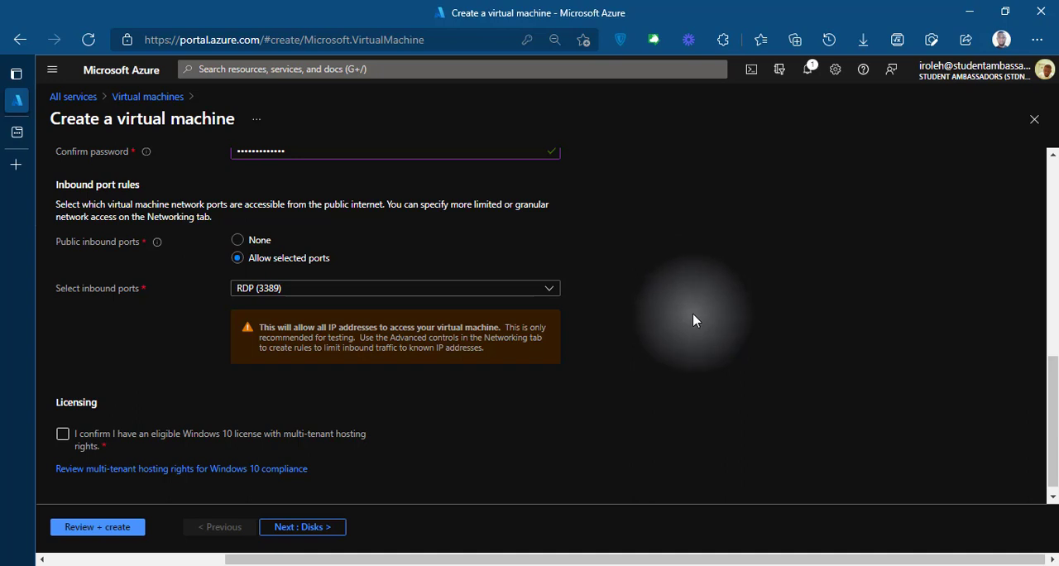
scroll(693, 312, "down", 1)
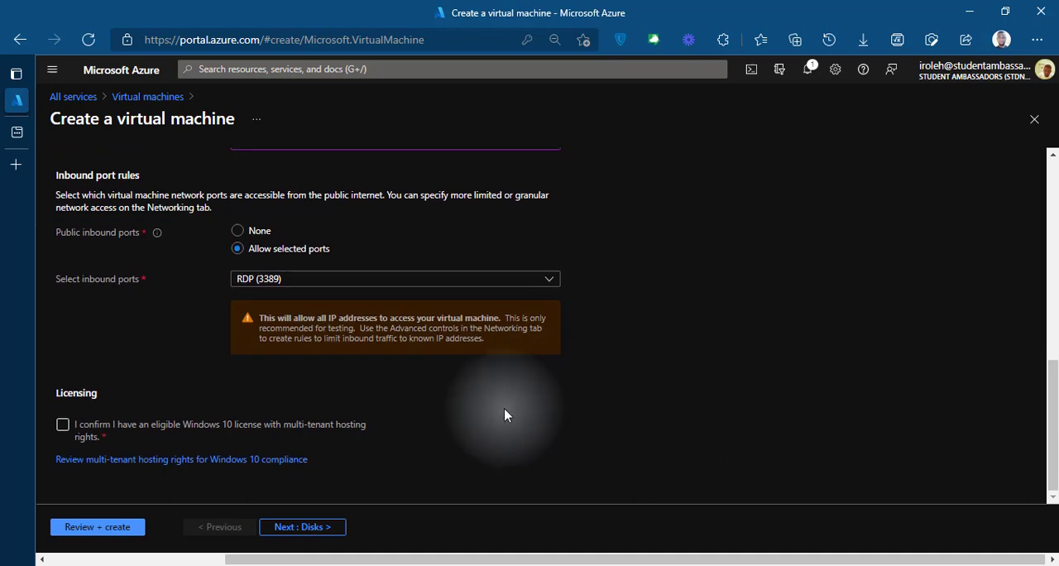
left_click(92, 530)
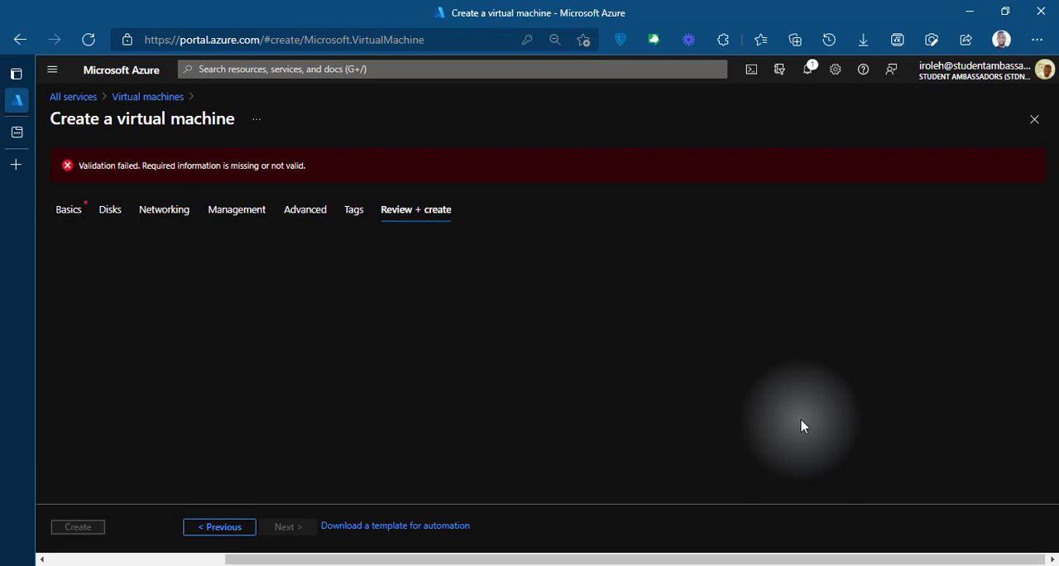
Step: Confirm the eligible Windows 10 license with multi-tenant hosting rights in the basic settings, and resubmit the virtual machine for review and creation
left_click(70, 212)
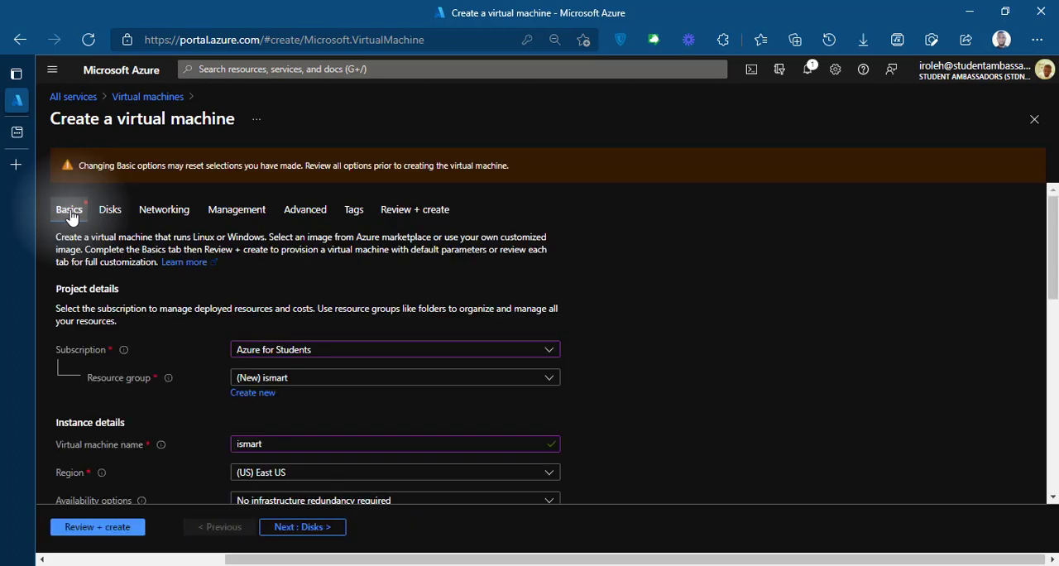
scroll(645, 320, "down", 2)
scroll(645, 326, "down", 8)
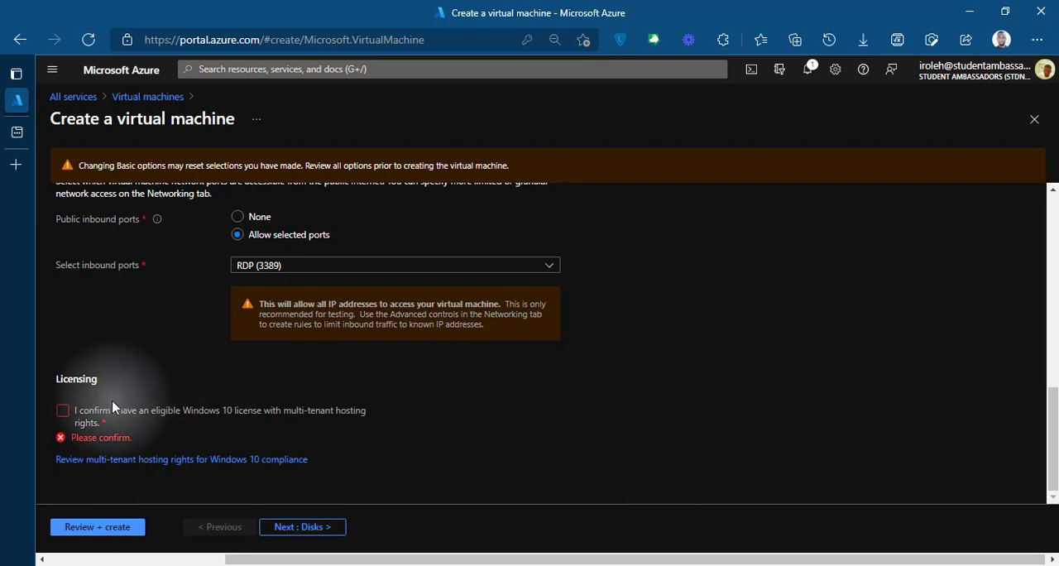
left_click(63, 411)
left_click(97, 529)
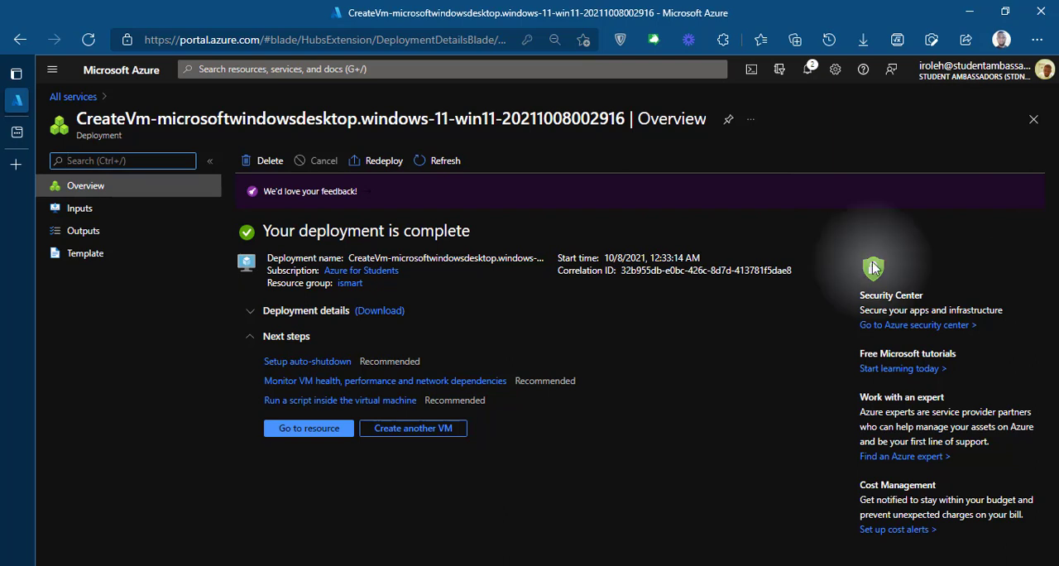
Step: Go to the deployed ismart virtual machine and download its RDP connection file for the public IP address
left_click(308, 428)
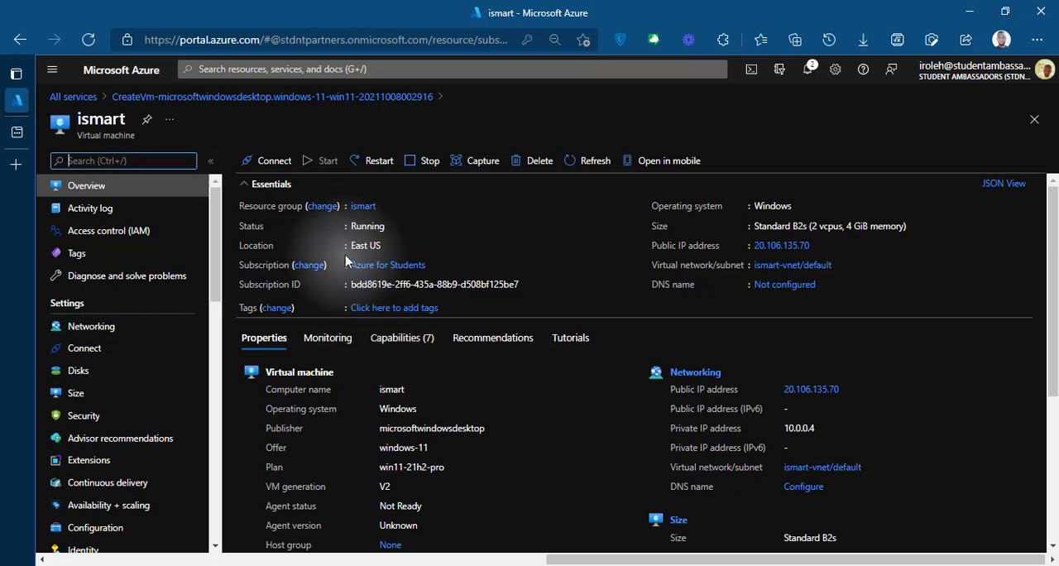
left_click(268, 164)
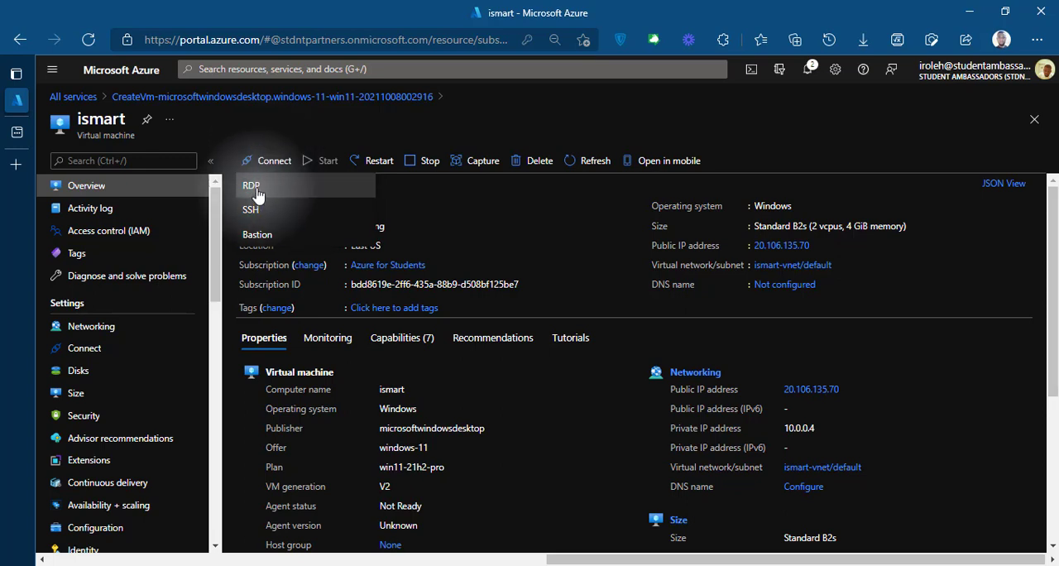
left_click(260, 187)
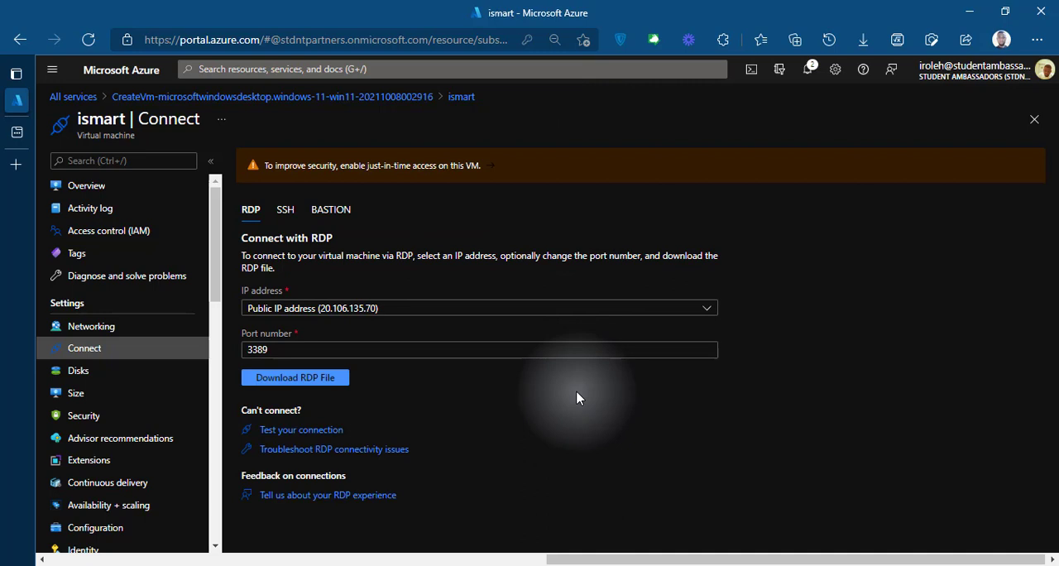
left_click(332, 384)
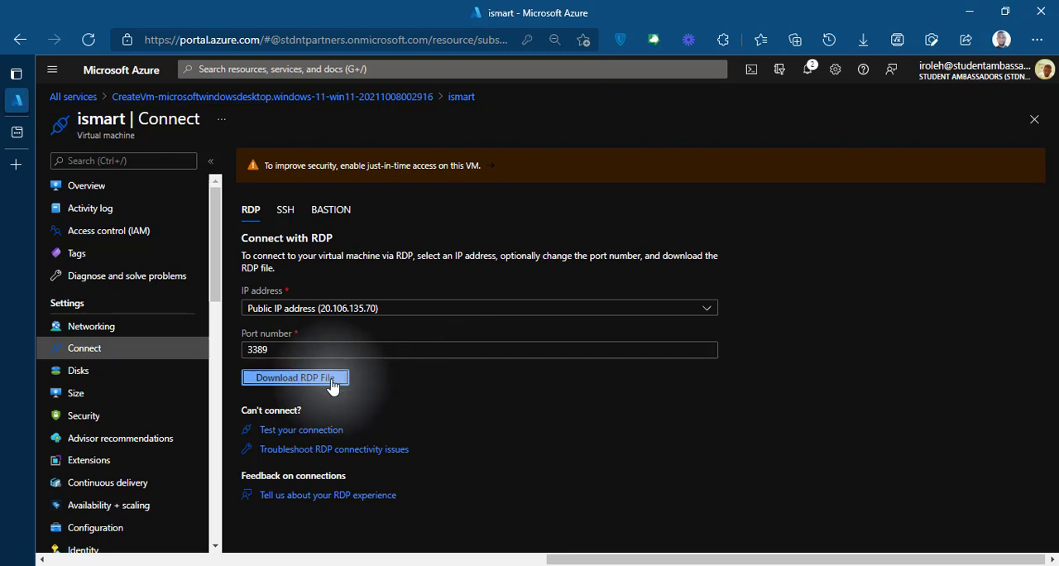
Step: Open the downloaded ismart.rdp file and proceed with the remote connection despite the unknown publisher
left_click(863, 39)
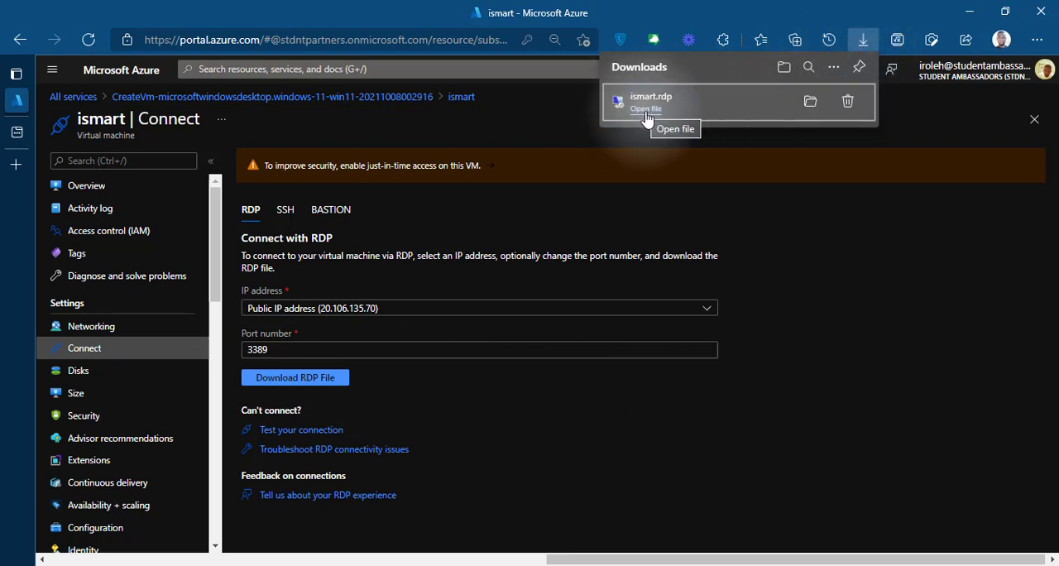
left_click(645, 110)
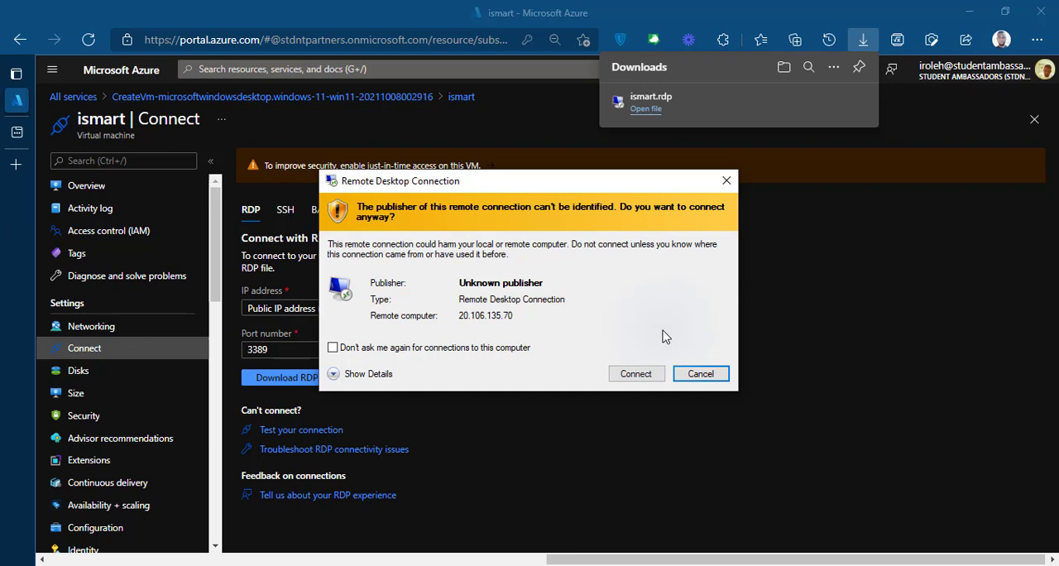
left_click(646, 380)
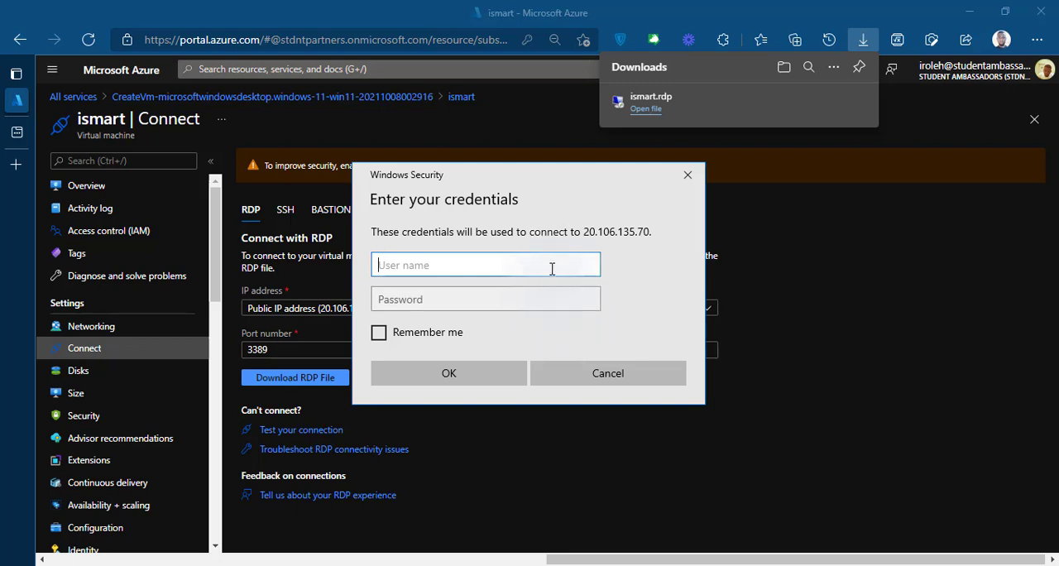
Step: Sign in to the remote computer as azureuser with the account password and accept its untrusted certificate
type("azureuser")
key("Tab")
type("••")
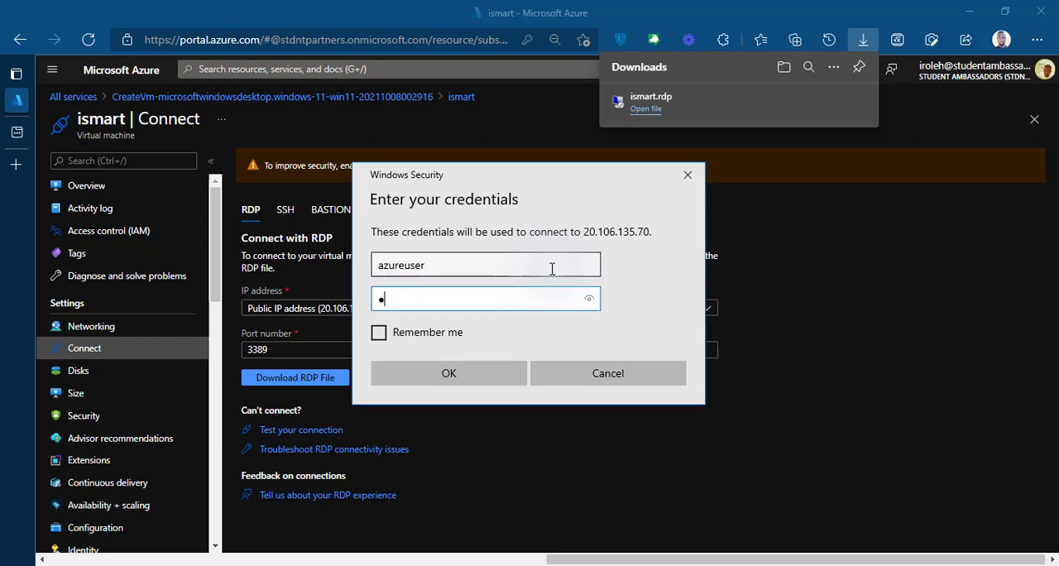
type("•••••••••••")
left_click(460, 377)
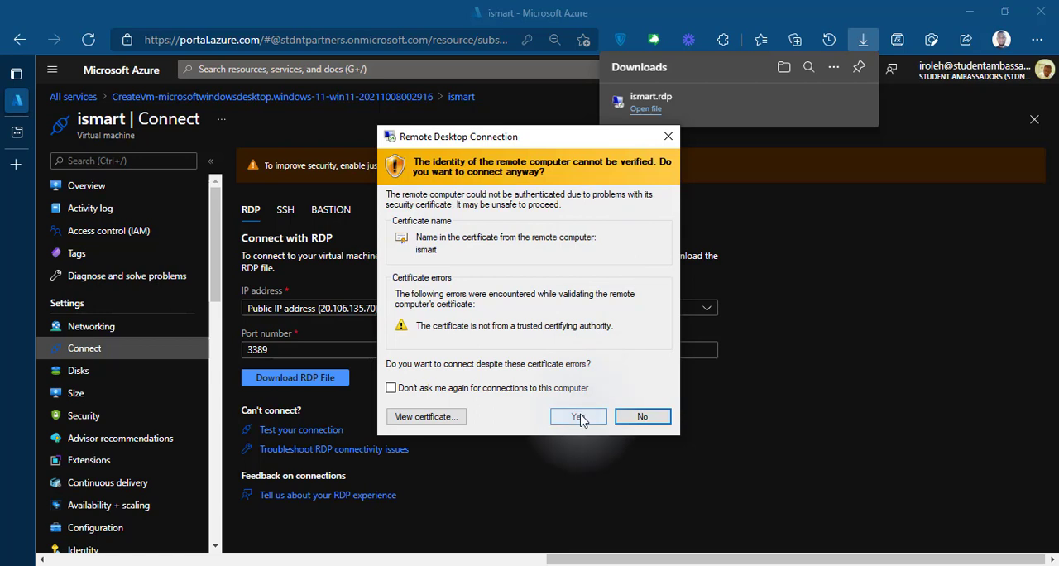
left_click(579, 417)
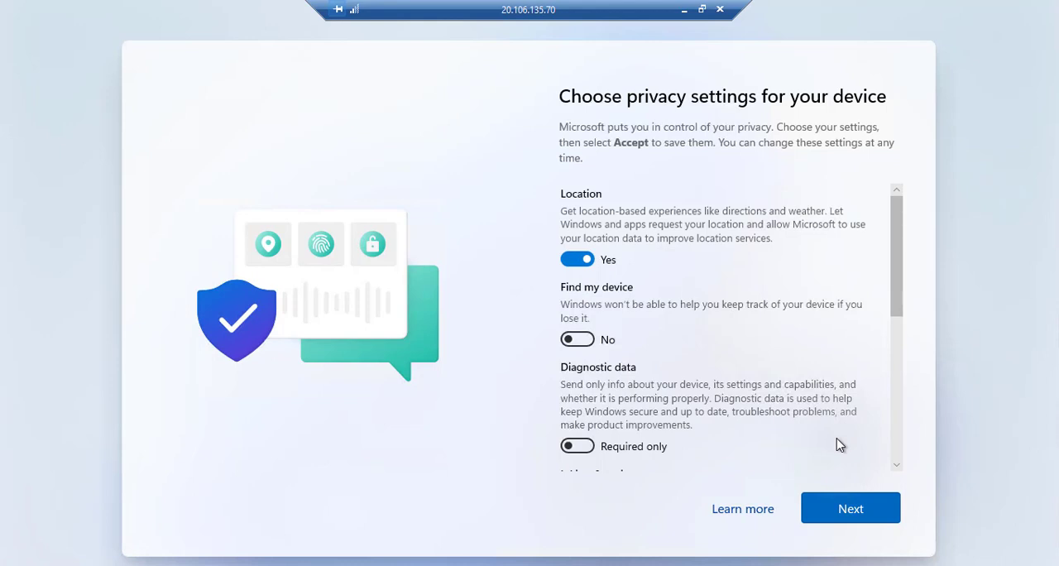
Step: Accept the default Windows privacy settings for the device and open the Start menu on the remote desktop
left_click(854, 508)
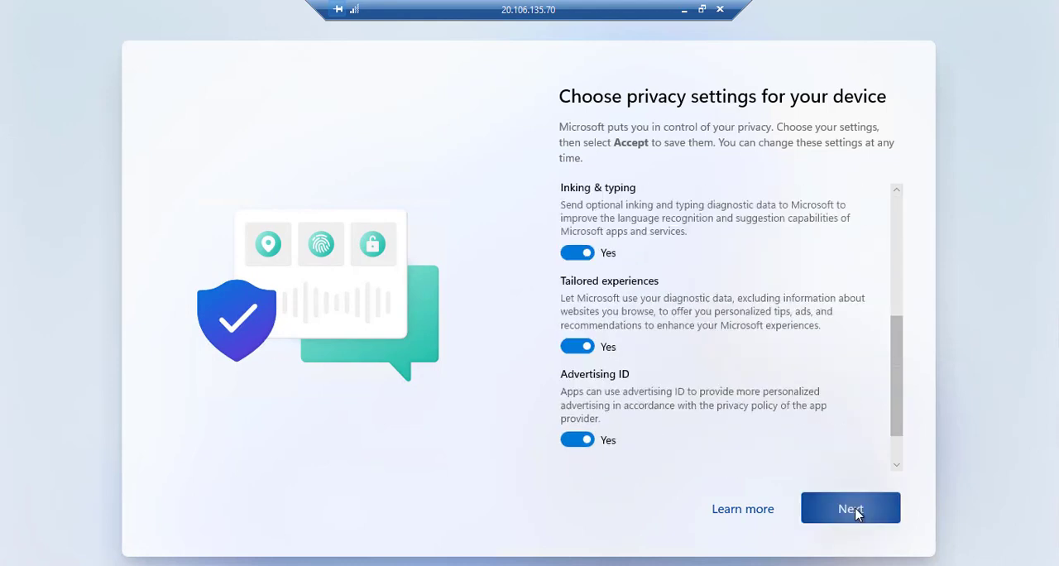
left_click(855, 508)
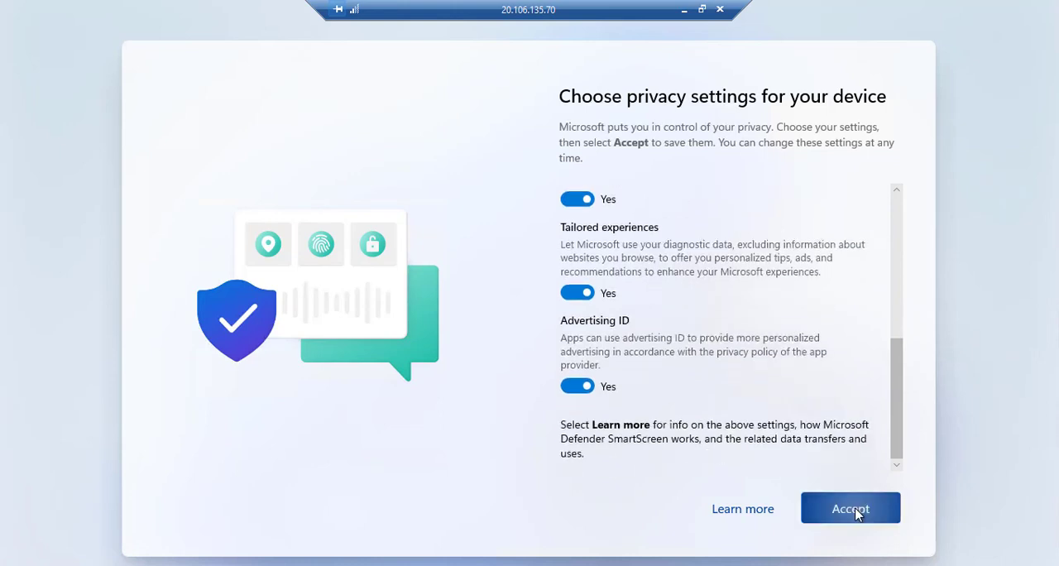
left_click(856, 511)
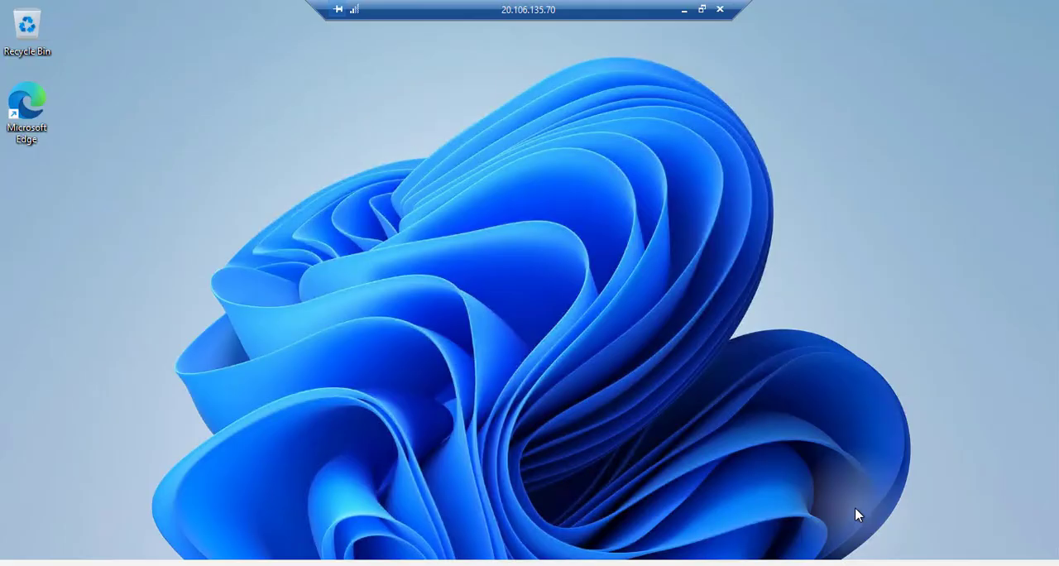
key("super")
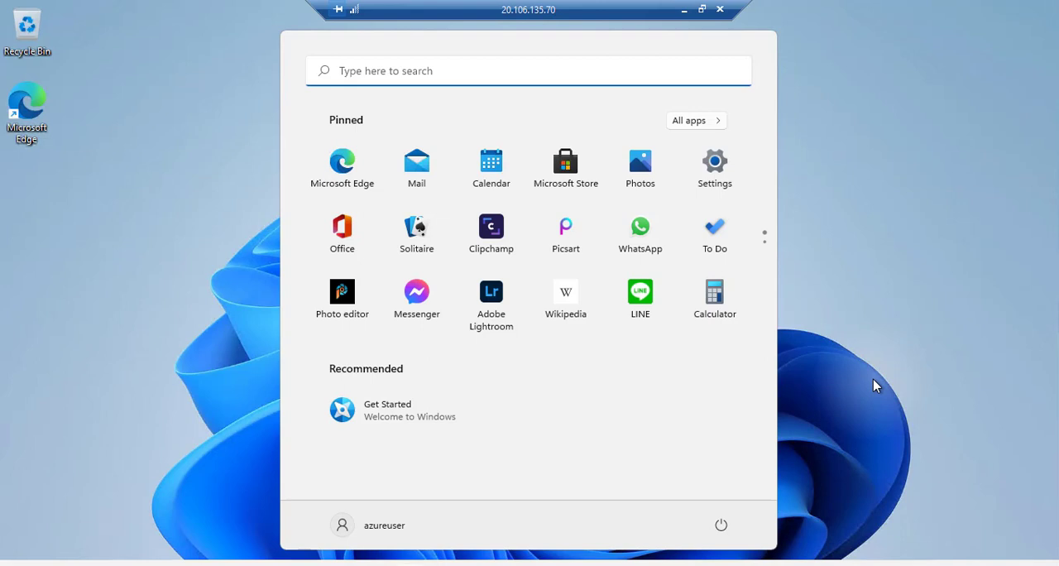